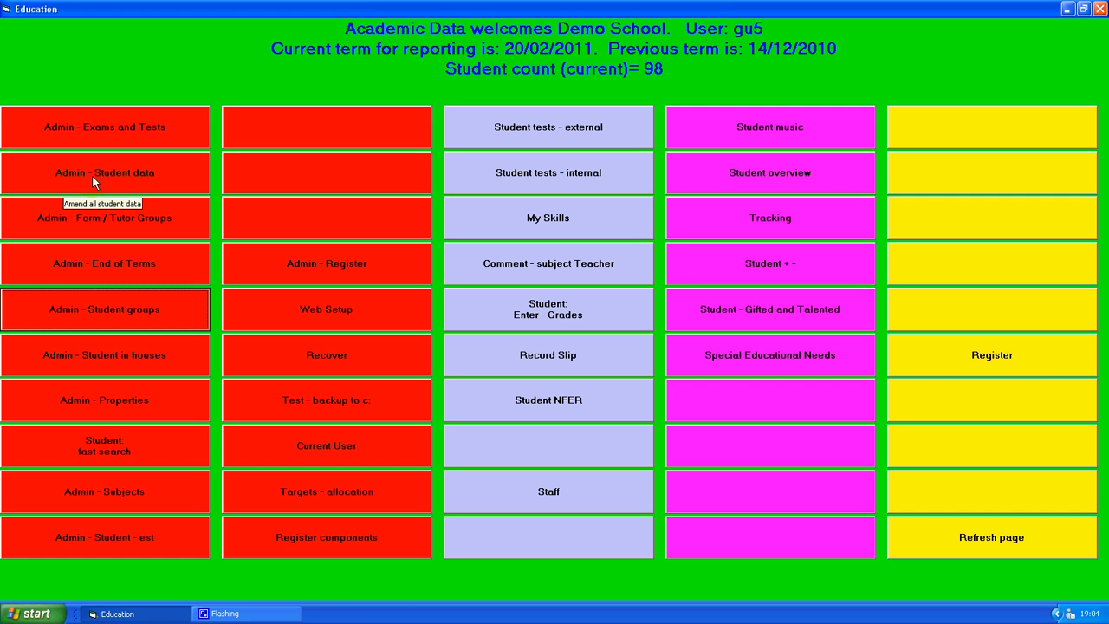
Open the student data administration, look through the student list to its last record and close it
click(137, 186)
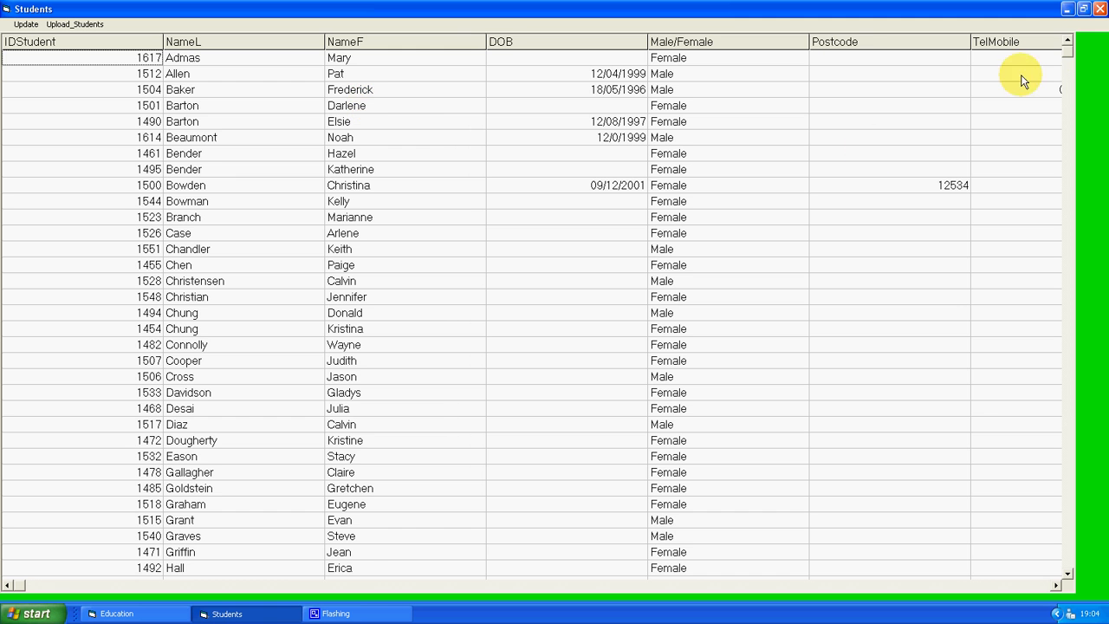
drag(1064, 52, 1067, 564)
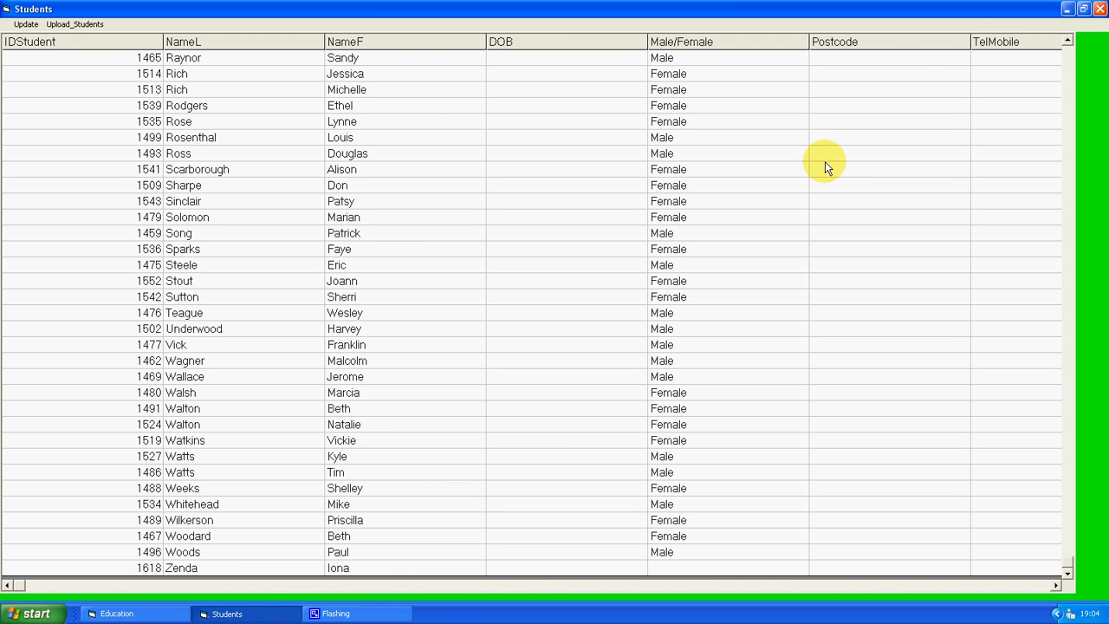
click(1099, 9)
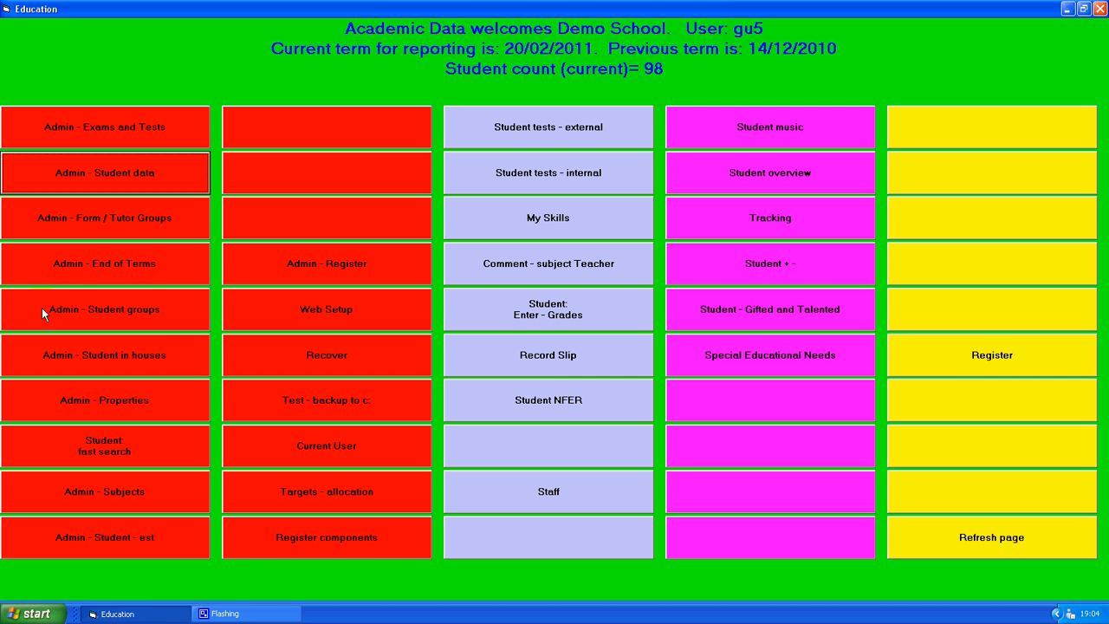
Open the student forms administration and examine the form assignments of current students with a tutor group
click(108, 315)
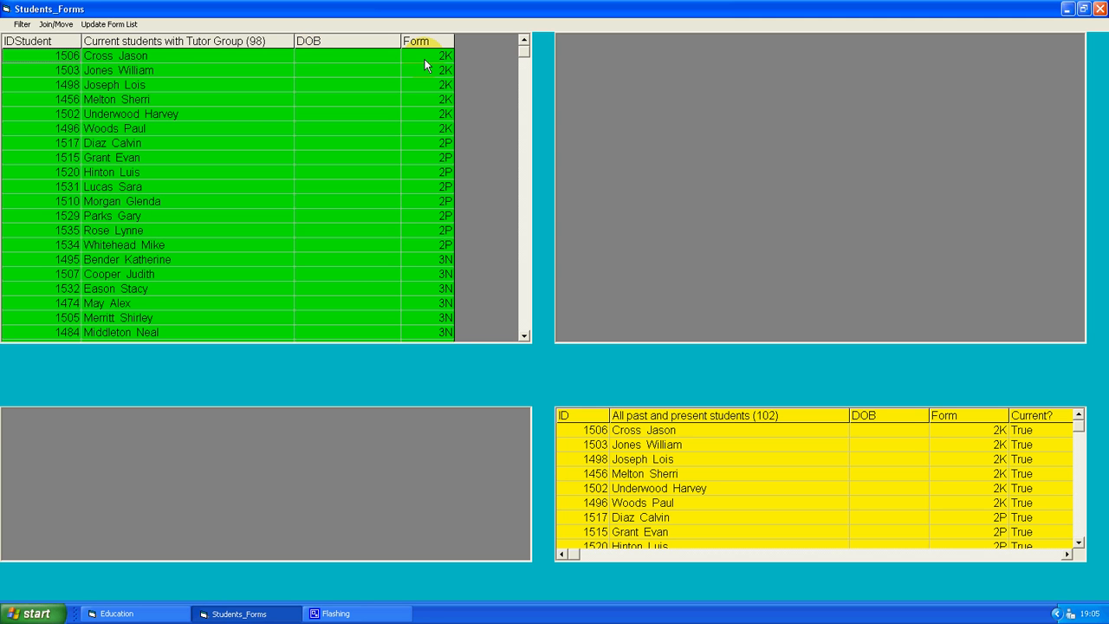
click(523, 336)
click(524, 335)
click(523, 335)
click(523, 336)
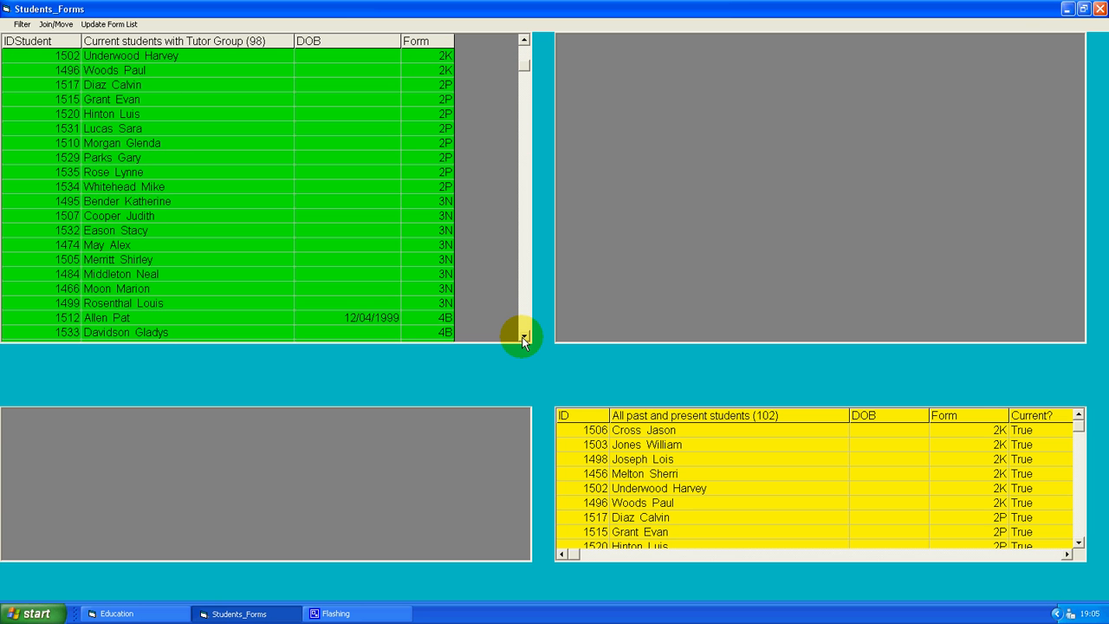
click(523, 336)
click(523, 336)
click(523, 337)
click(524, 337)
click(523, 336)
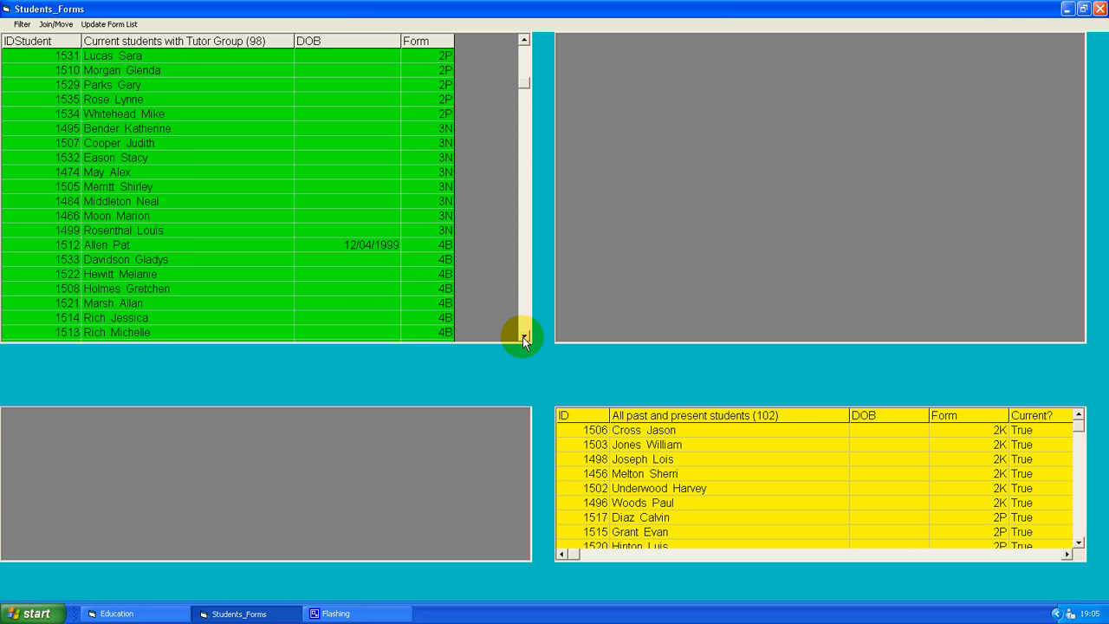
click(524, 337)
click(523, 336)
click(523, 336)
click(523, 336)
click(524, 336)
click(523, 336)
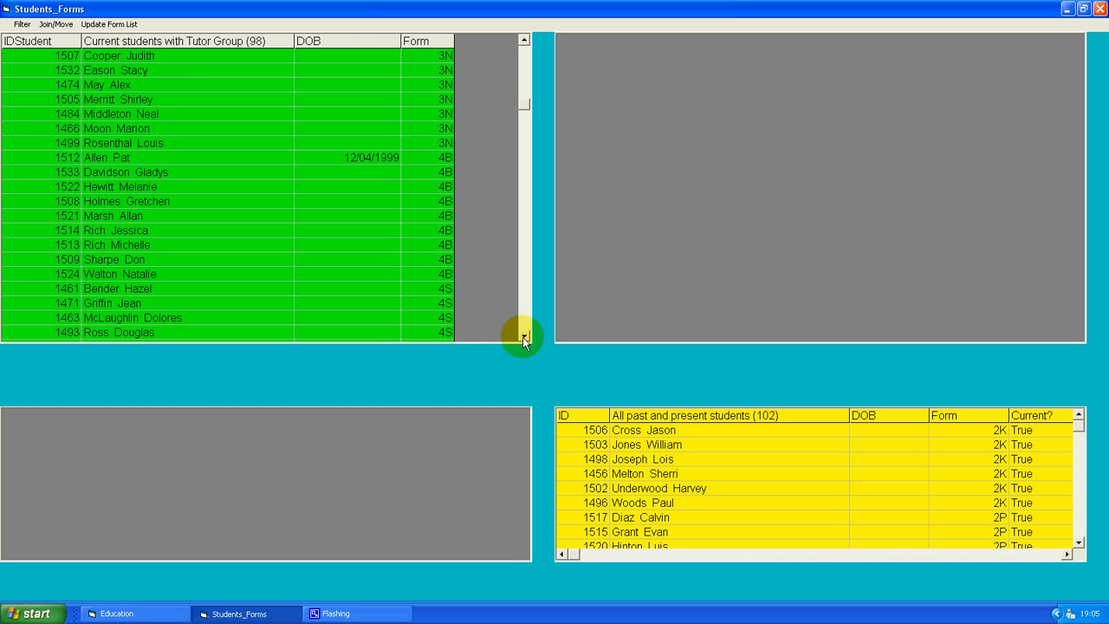
click(525, 336)
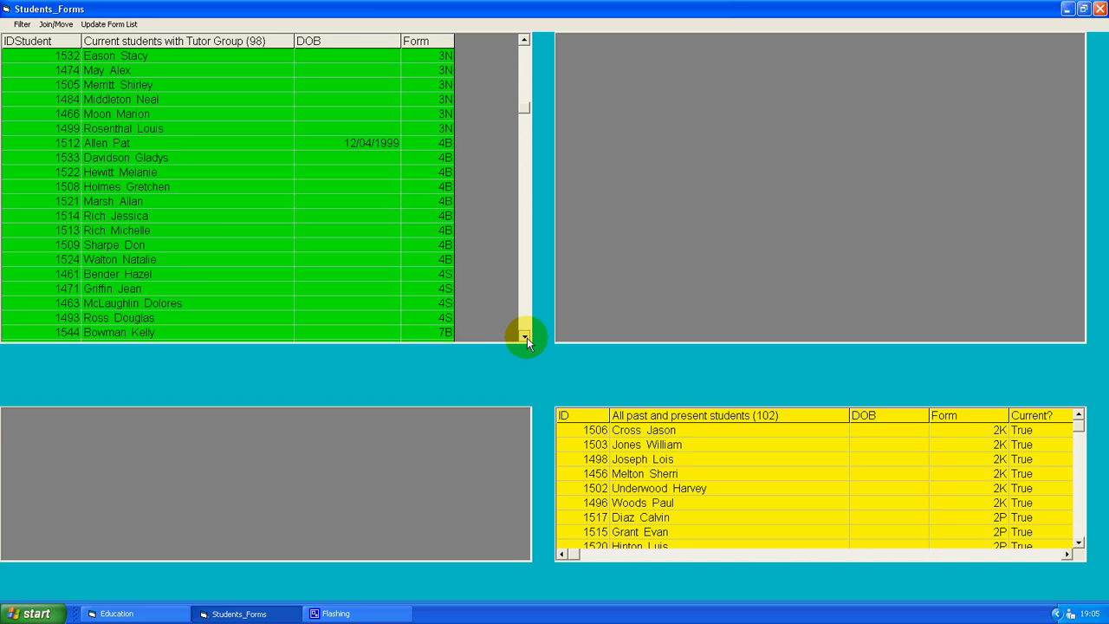
click(525, 336)
click(525, 336)
click(525, 337)
click(525, 336)
click(525, 336)
click(525, 337)
click(525, 337)
click(525, 337)
click(525, 337)
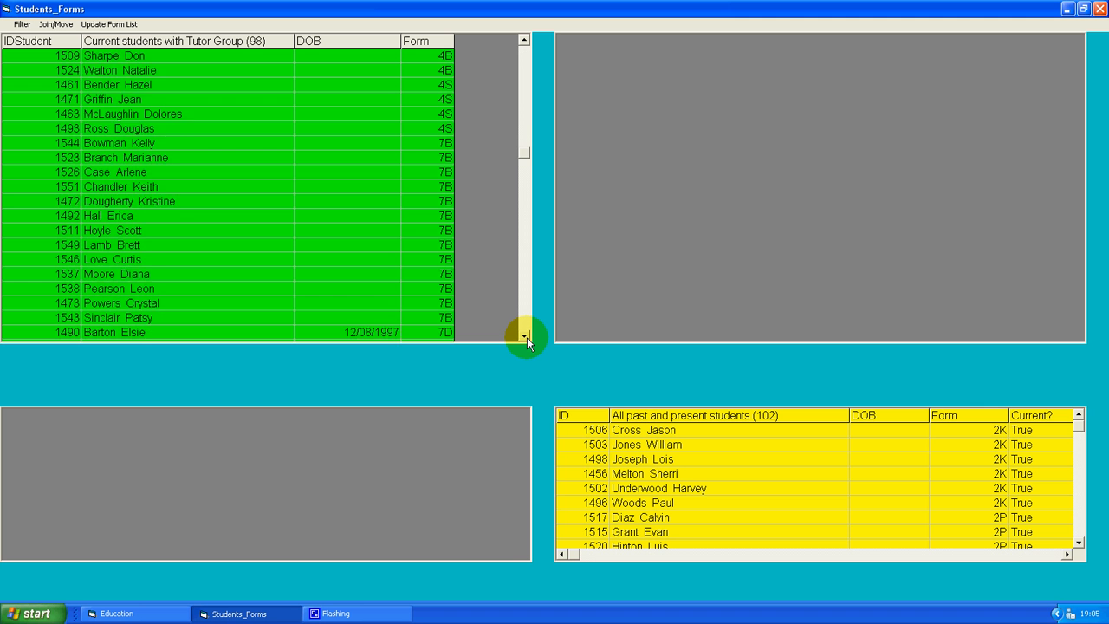
click(525, 336)
click(526, 336)
click(525, 337)
click(525, 337)
click(525, 336)
click(525, 336)
click(525, 337)
click(525, 337)
click(525, 336)
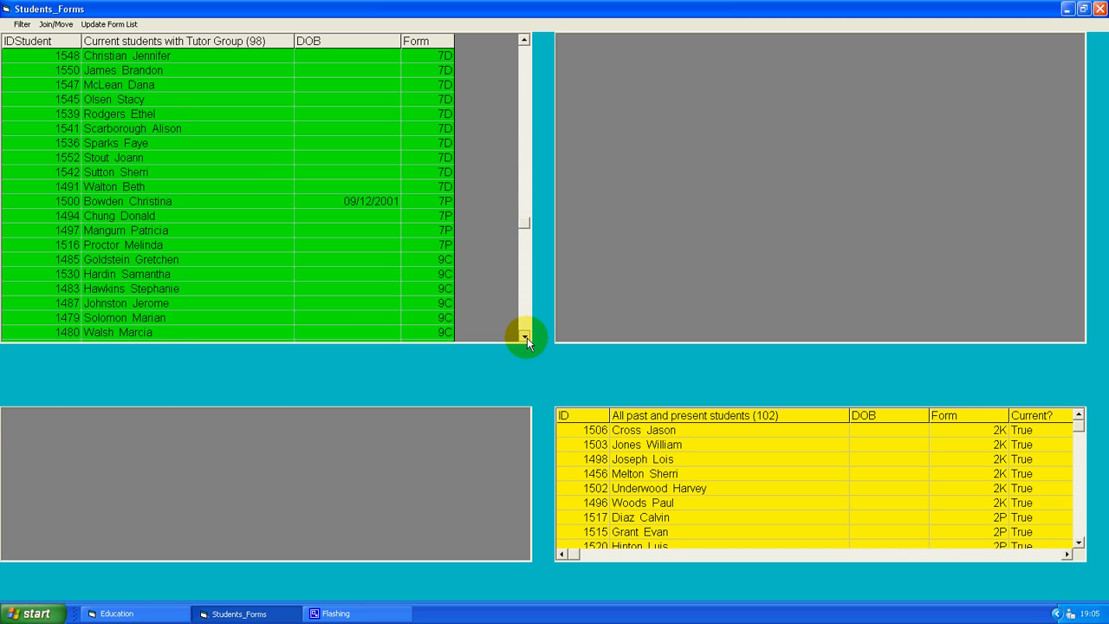
click(525, 337)
click(525, 336)
click(525, 337)
click(525, 337)
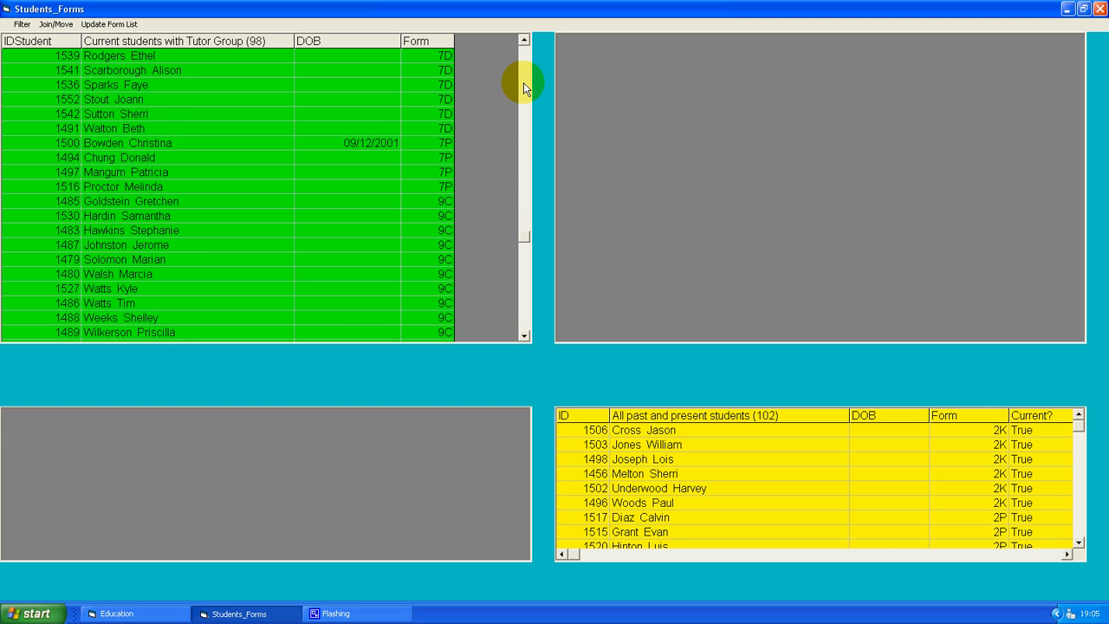
click(523, 82)
click(523, 74)
click(524, 60)
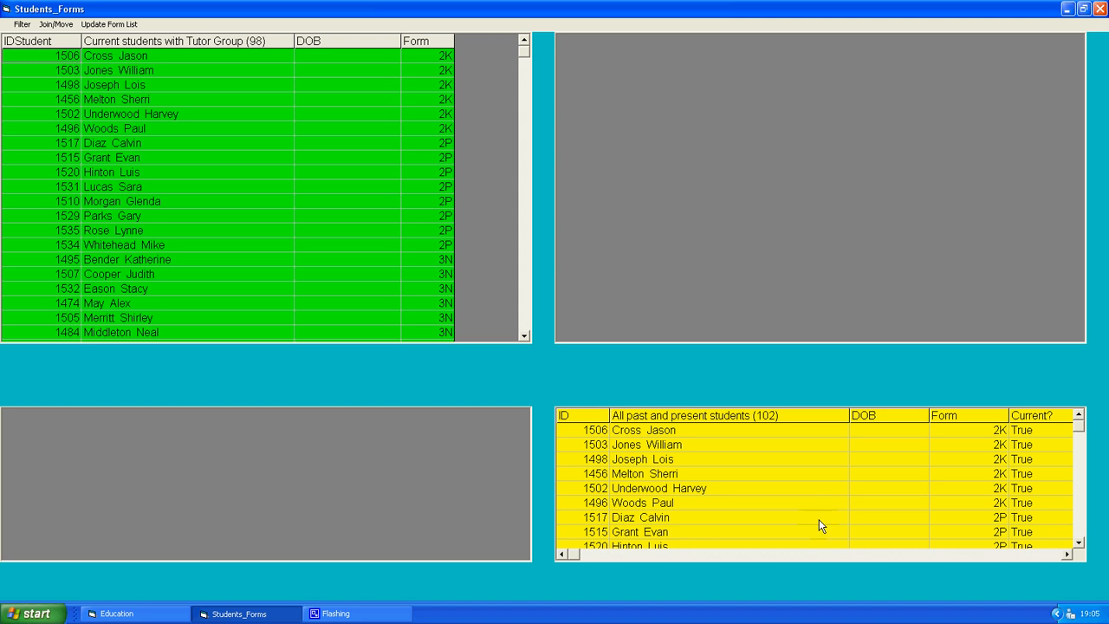
Narrow the name column in the list of all past and present students and examine the list's last records
drag(850, 415, 815, 415)
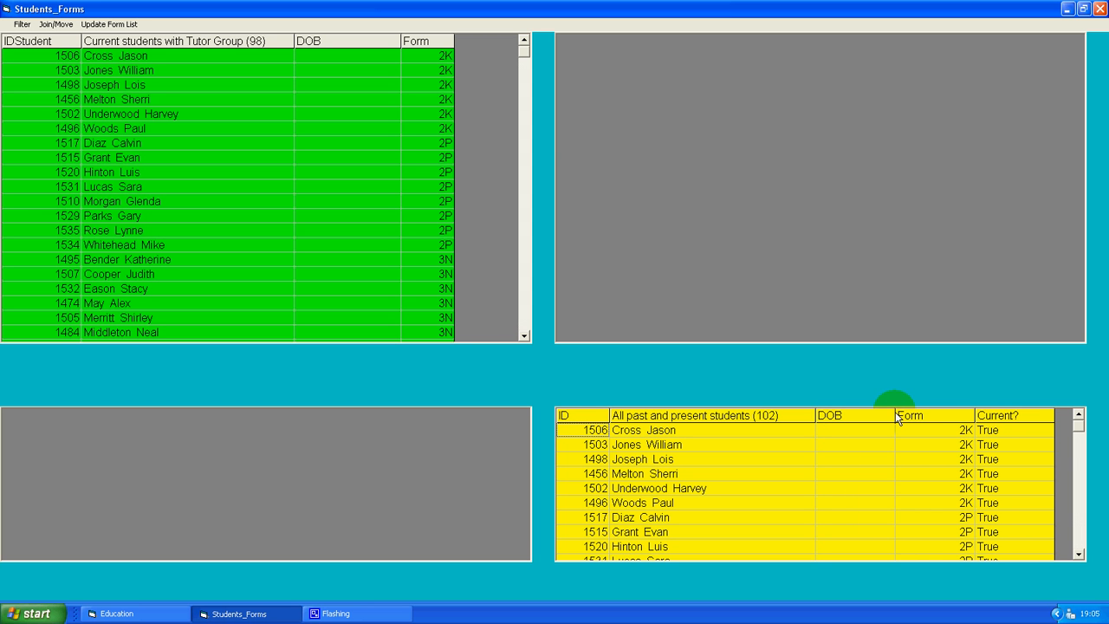
drag(896, 416, 899, 415)
click(1078, 554)
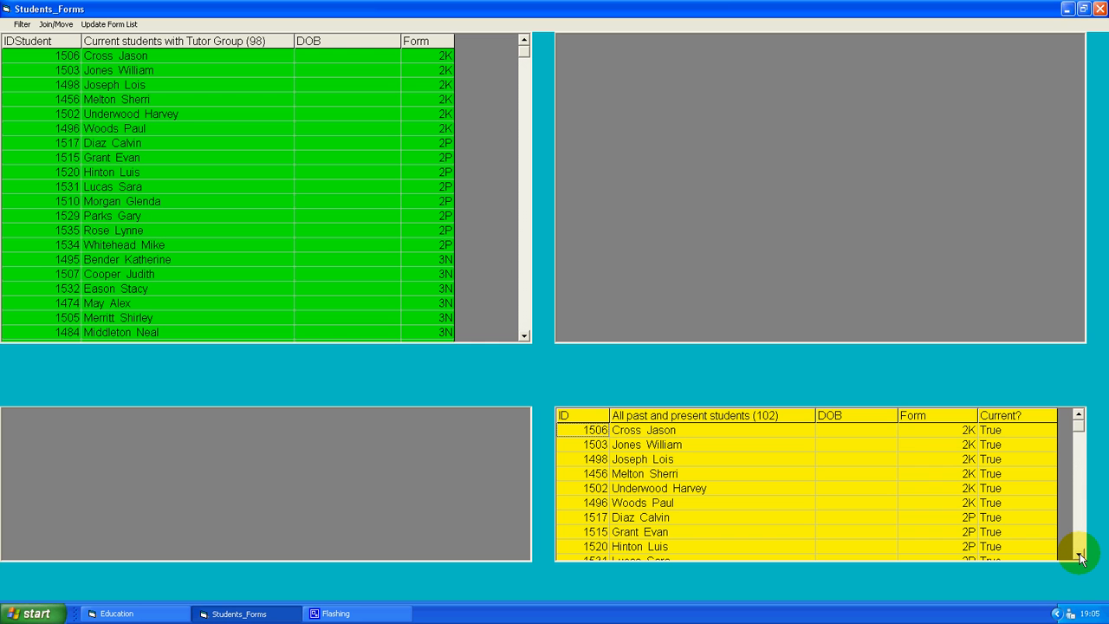
drag(1079, 554, 1079, 555)
mouse_move(838, 417)
mouse_down()
mouse_move(696, 423)
mouse_move(570, 392)
mouse_up()
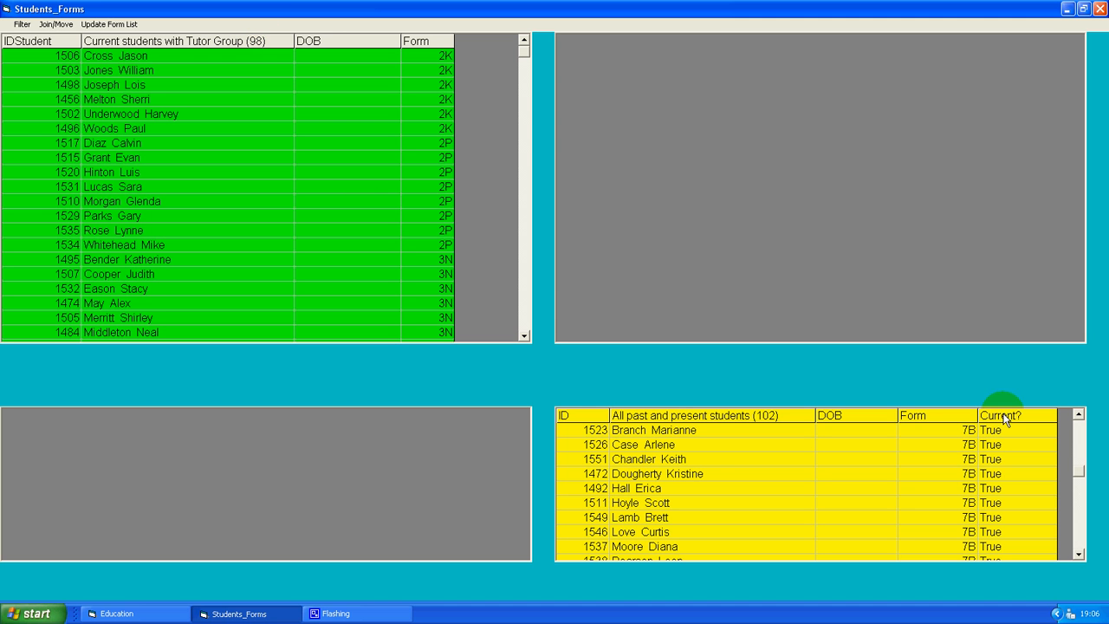
click(1078, 476)
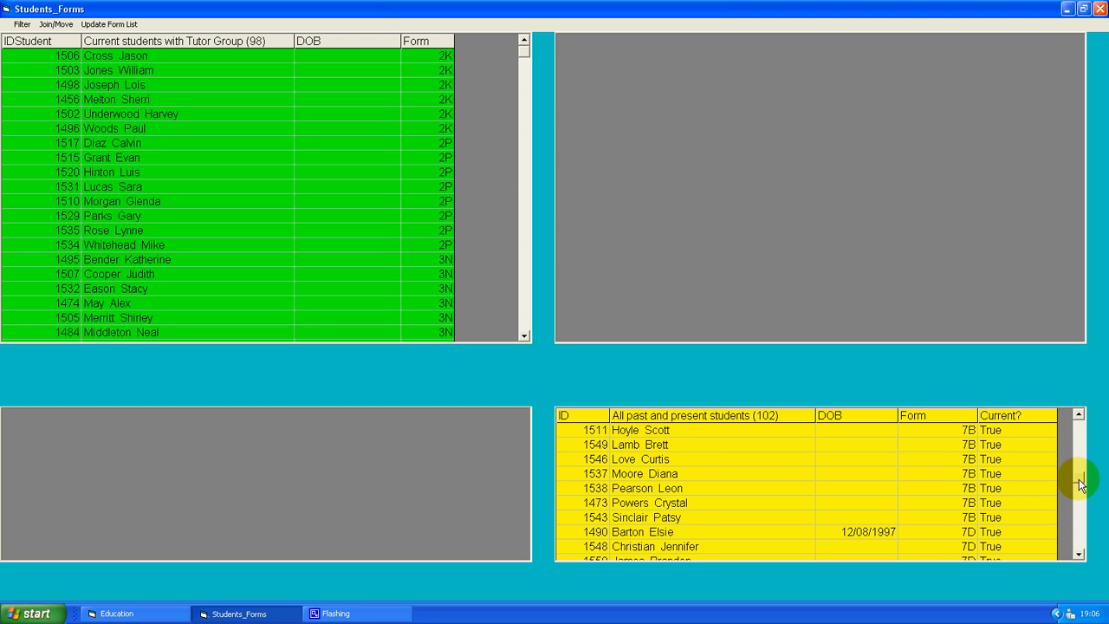
drag(1080, 491, 1079, 551)
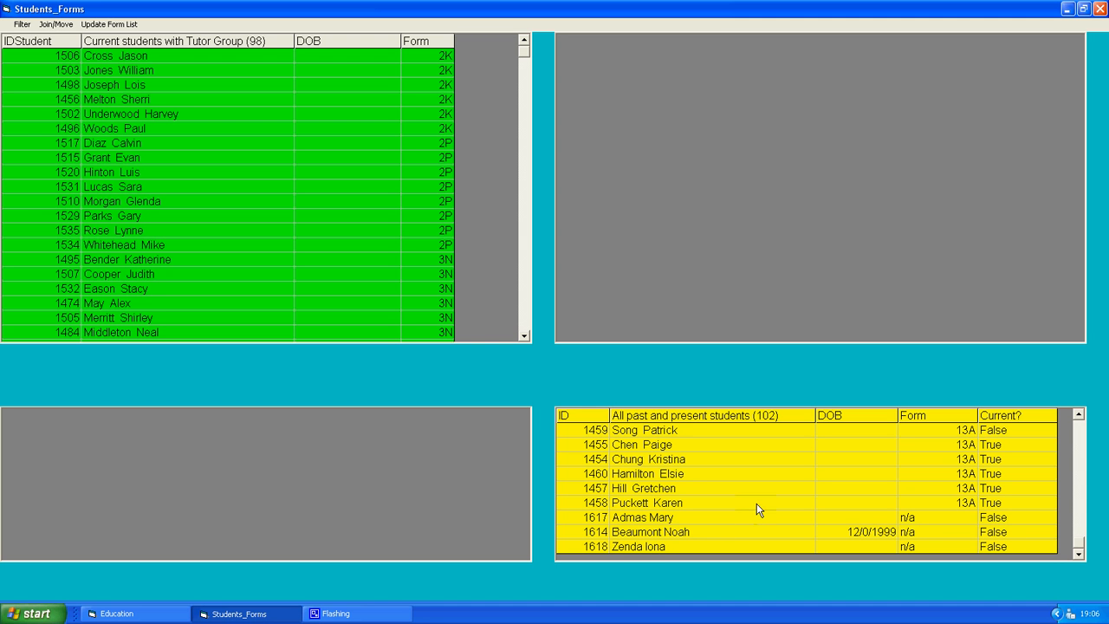
Change the Current? status to True for the first student with form n/a in the list of all students
click(628, 554)
click(998, 520)
click(518, 364)
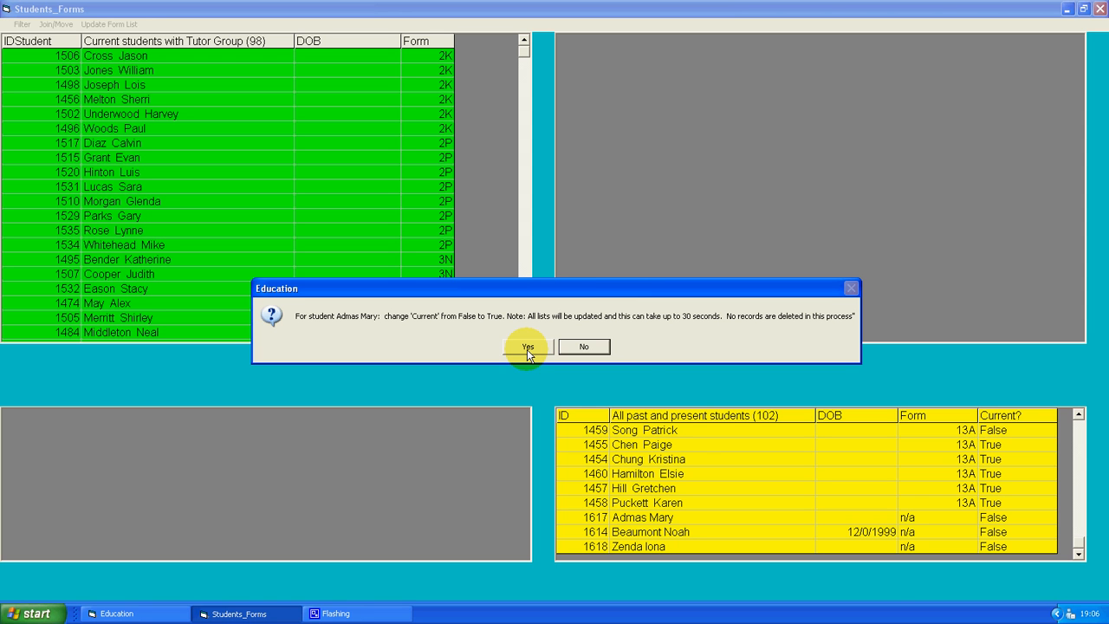
click(527, 348)
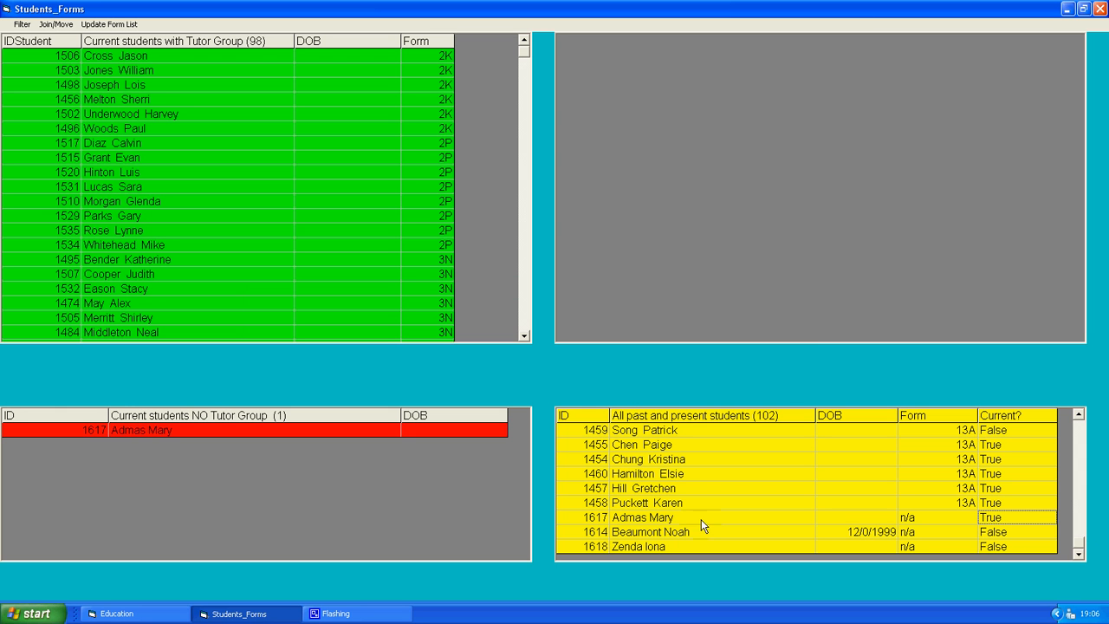
Change the Current? status to True for the last student with form n/a in the list of all students
click(628, 554)
double_click(1002, 545)
click(530, 346)
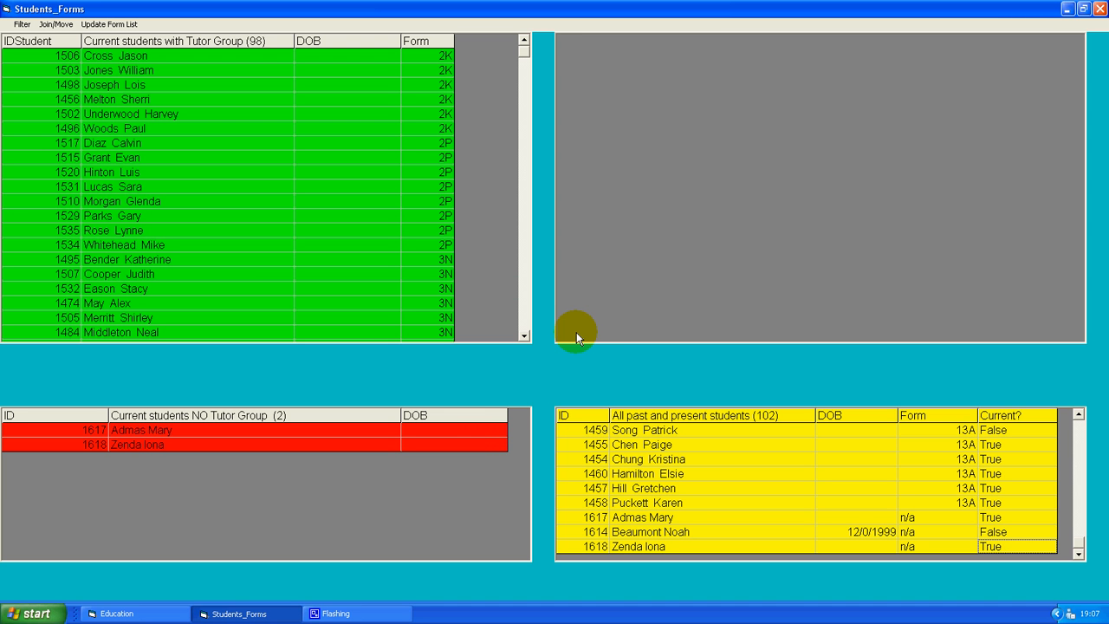
Look through the current students with a tutor group as far as the 4B, 4S and 7B forms
click(524, 337)
click(525, 337)
click(524, 337)
click(524, 337)
click(524, 337)
click(524, 337)
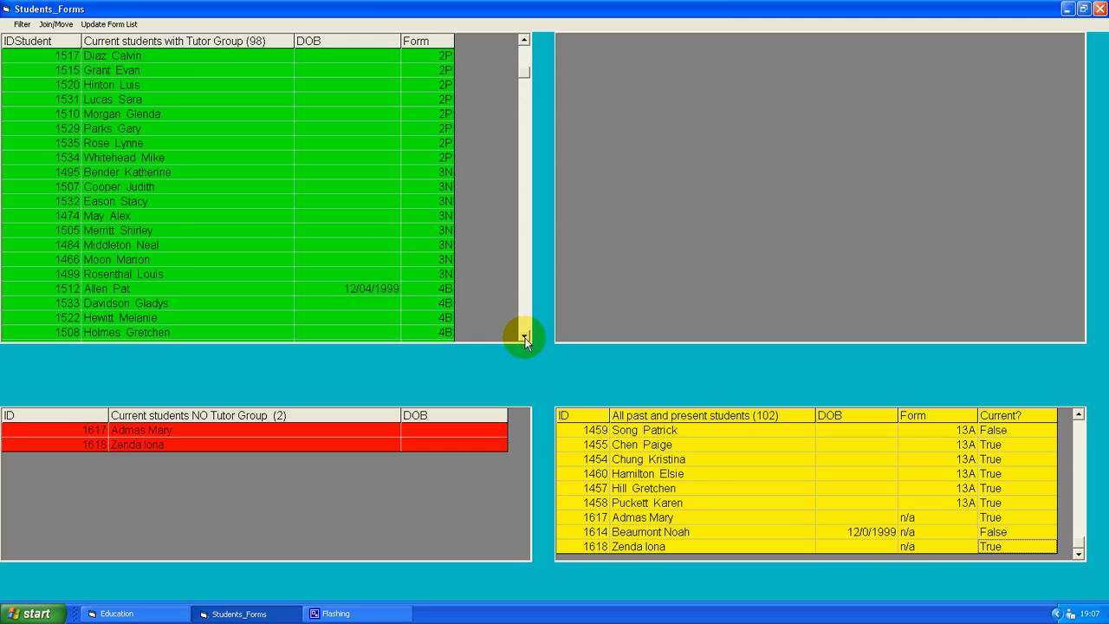
click(524, 337)
click(524, 337)
click(525, 337)
click(525, 337)
click(525, 337)
click(524, 337)
click(524, 337)
click(524, 337)
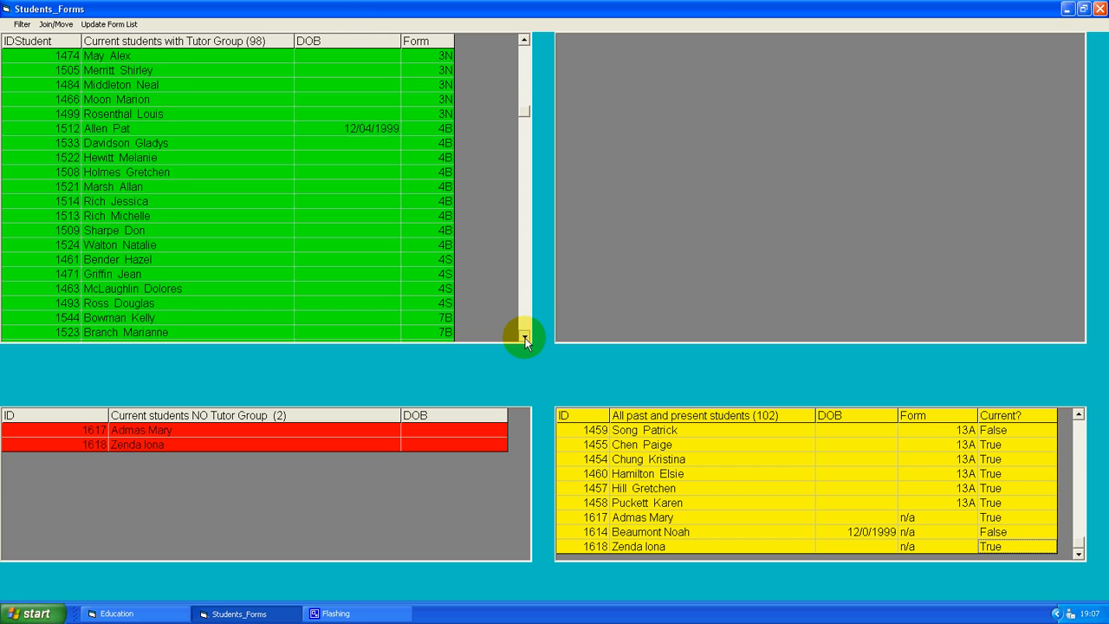
click(525, 337)
click(525, 337)
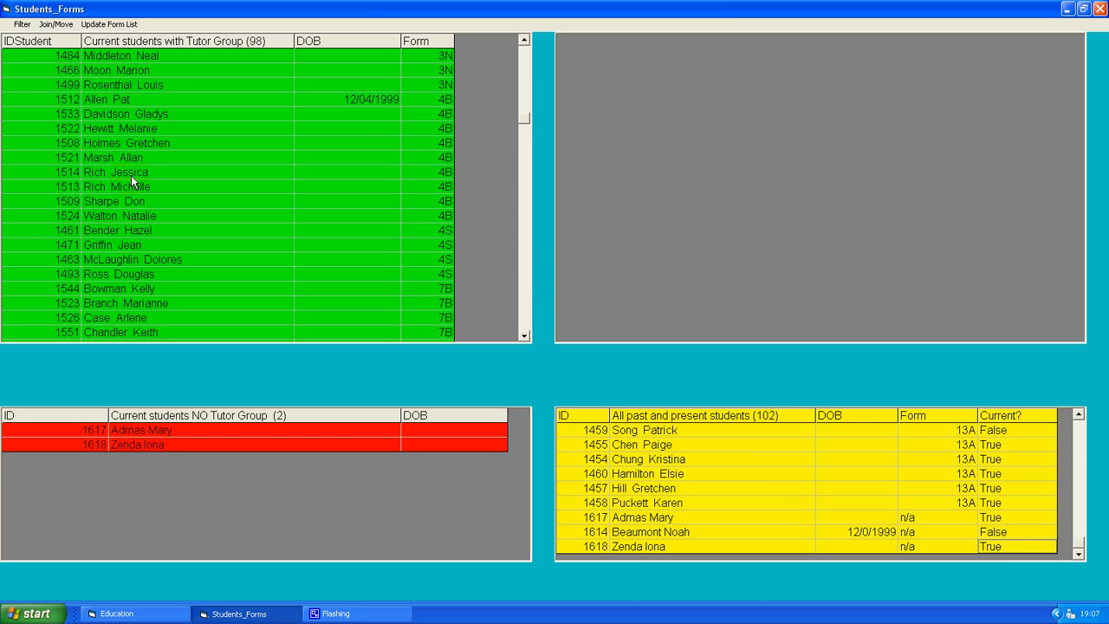
Move the first of the current students without a tutor group into tutor group 4B
click(150, 421)
click(159, 429)
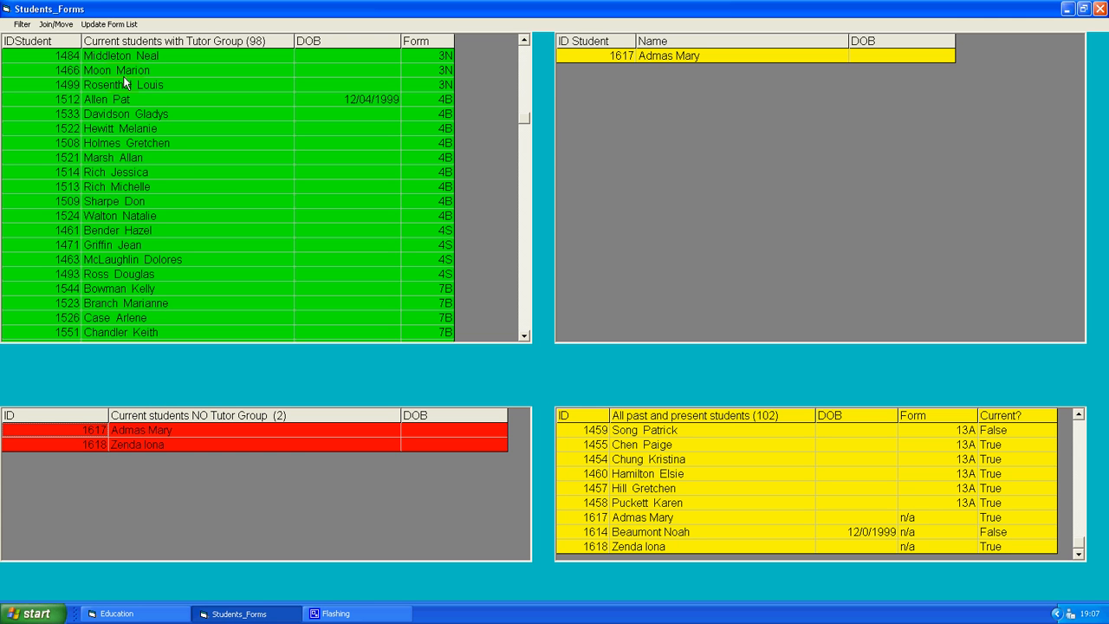
click(67, 26)
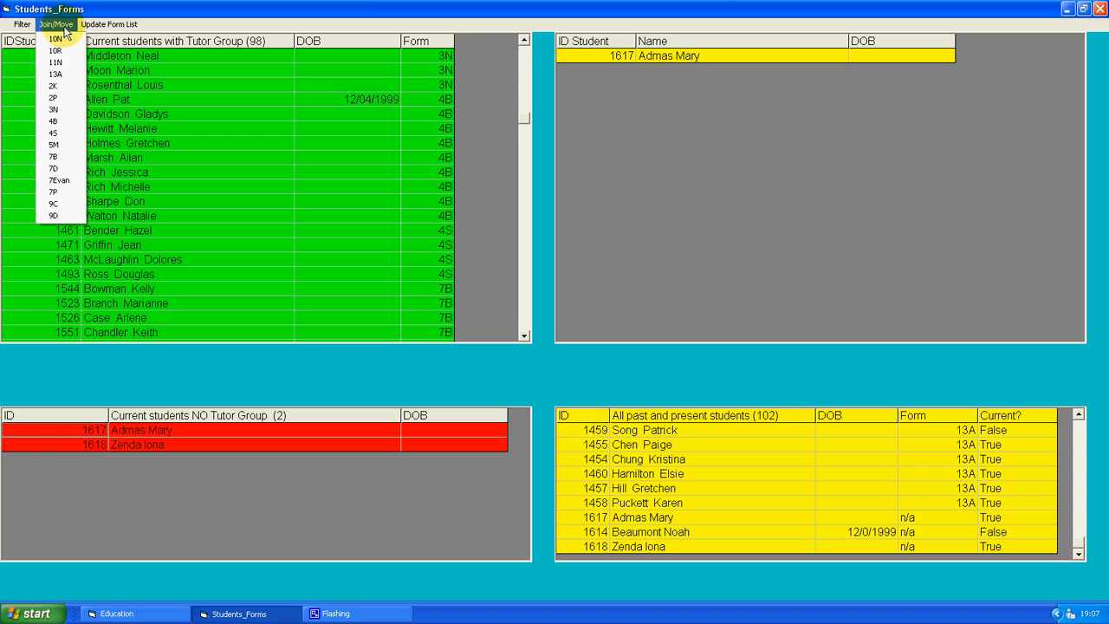
click(55, 123)
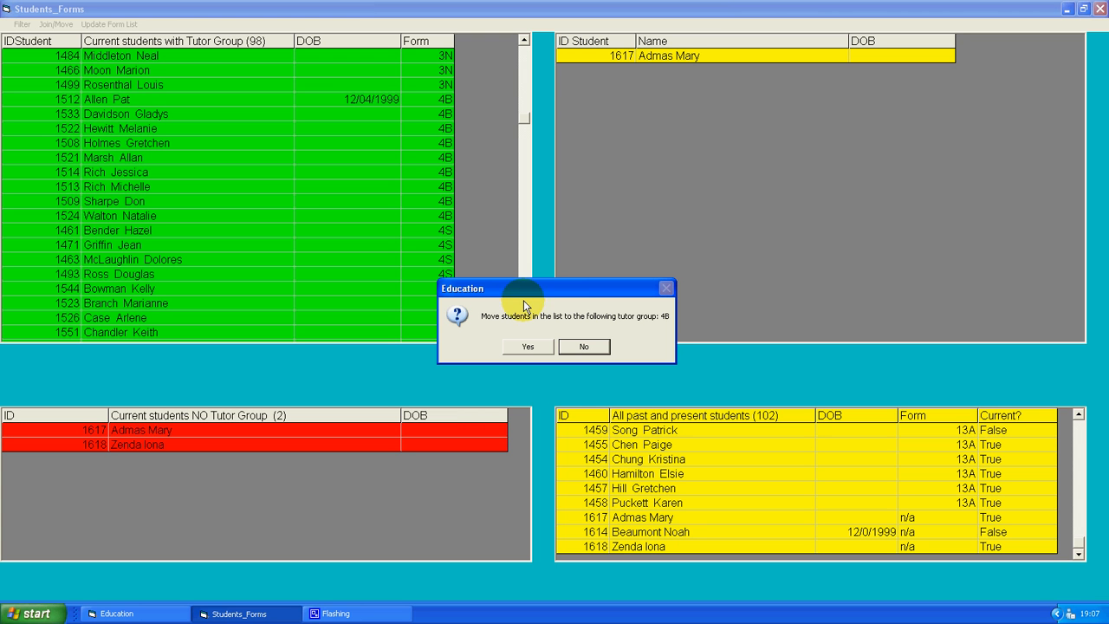
click(530, 346)
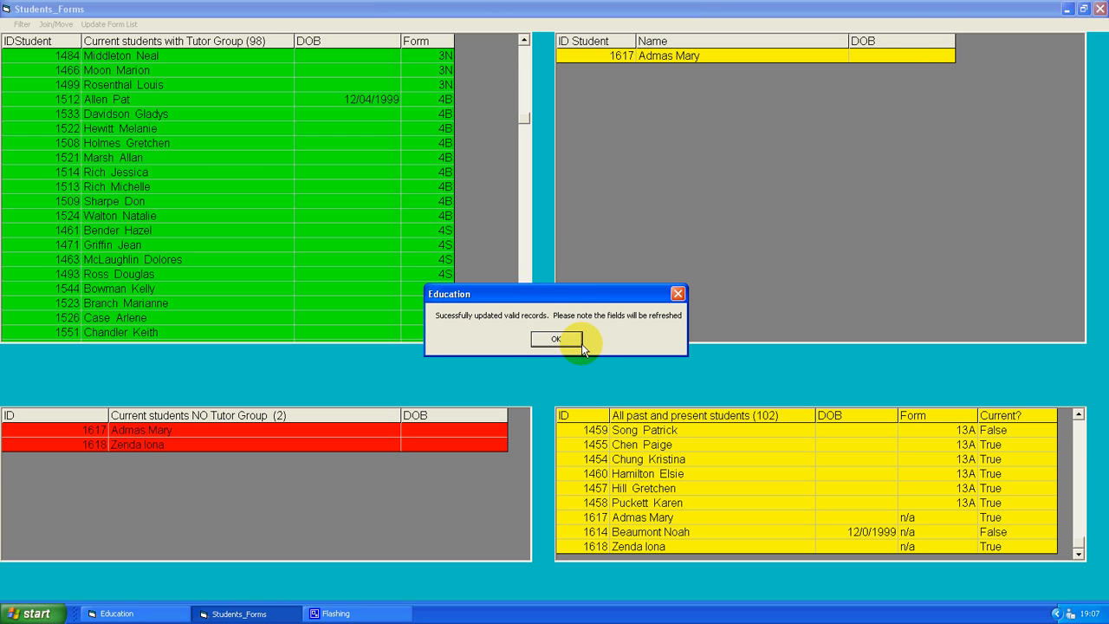
click(567, 341)
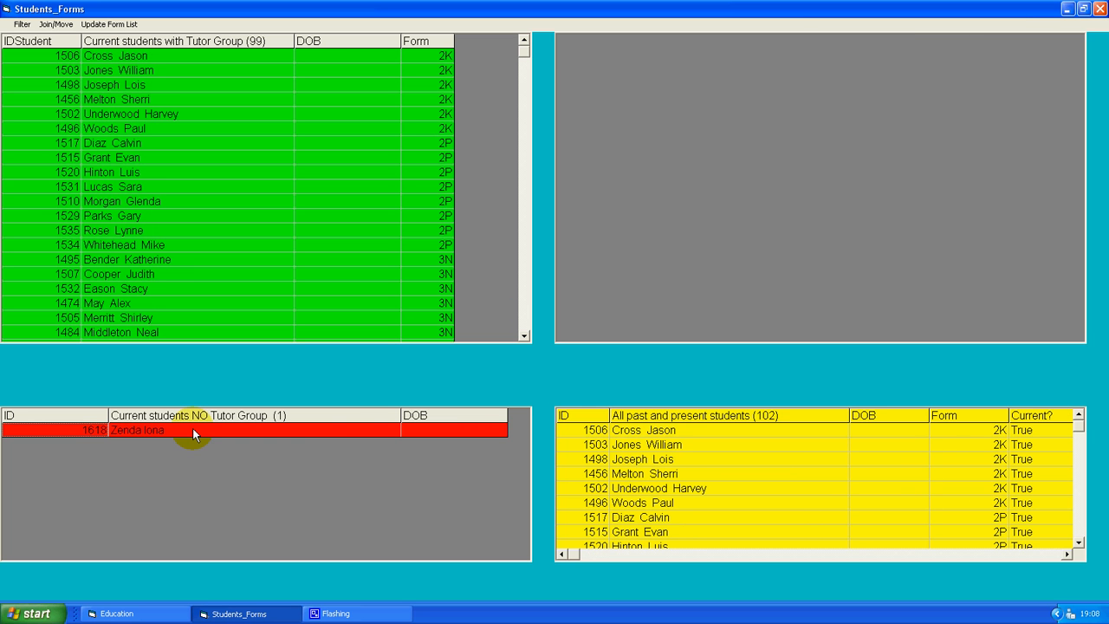
Move the remaining current student without a tutor group into tutor group 10N
click(525, 335)
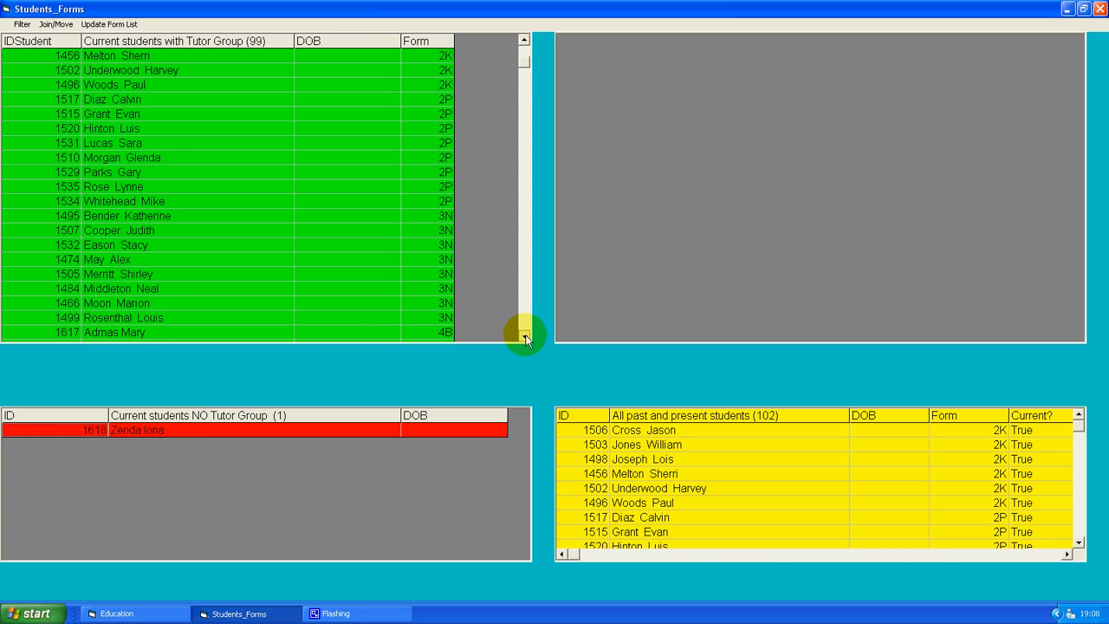
click(528, 325)
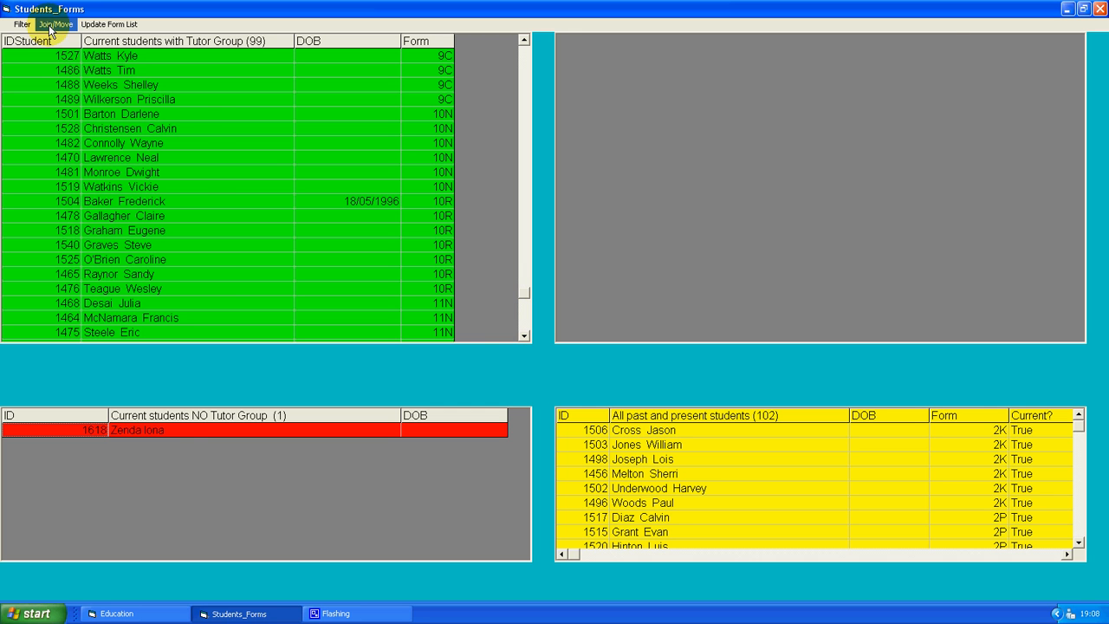
click(193, 433)
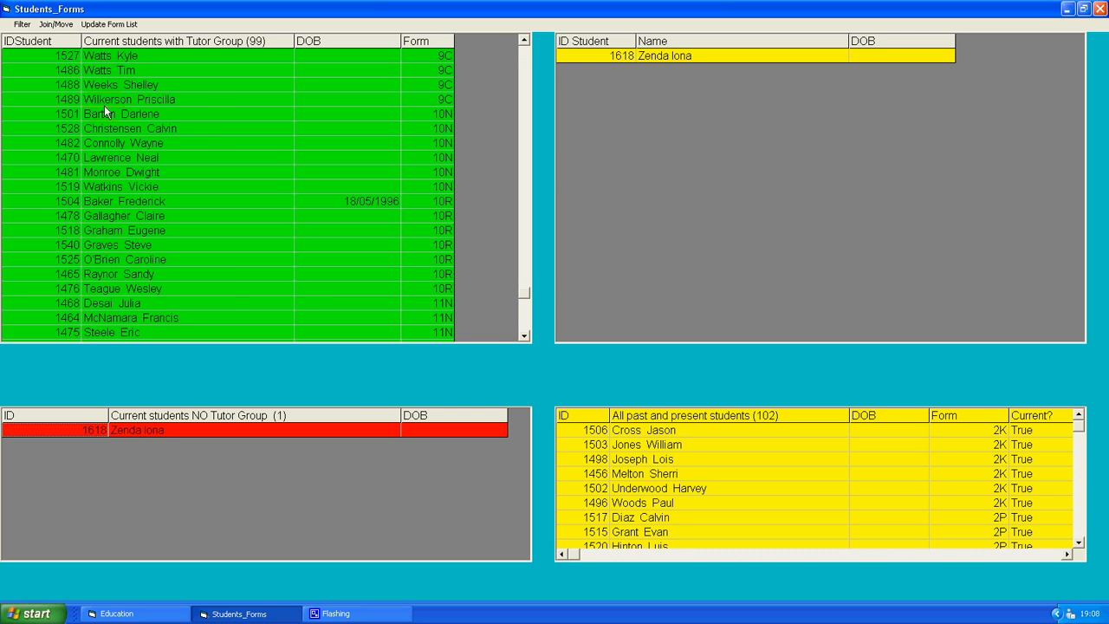
click(55, 24)
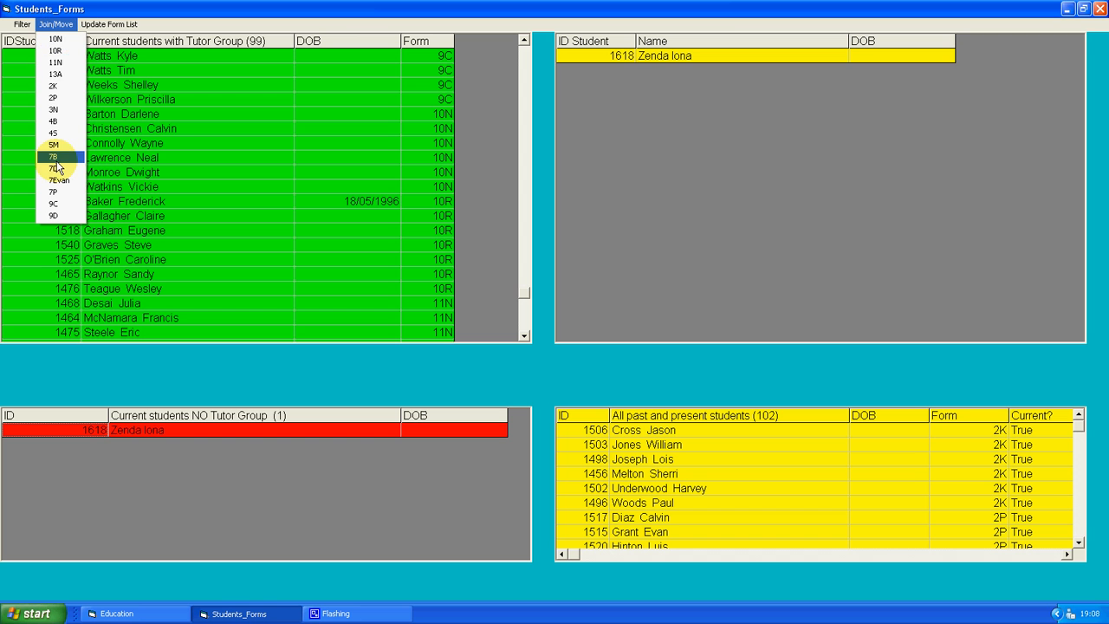
click(56, 40)
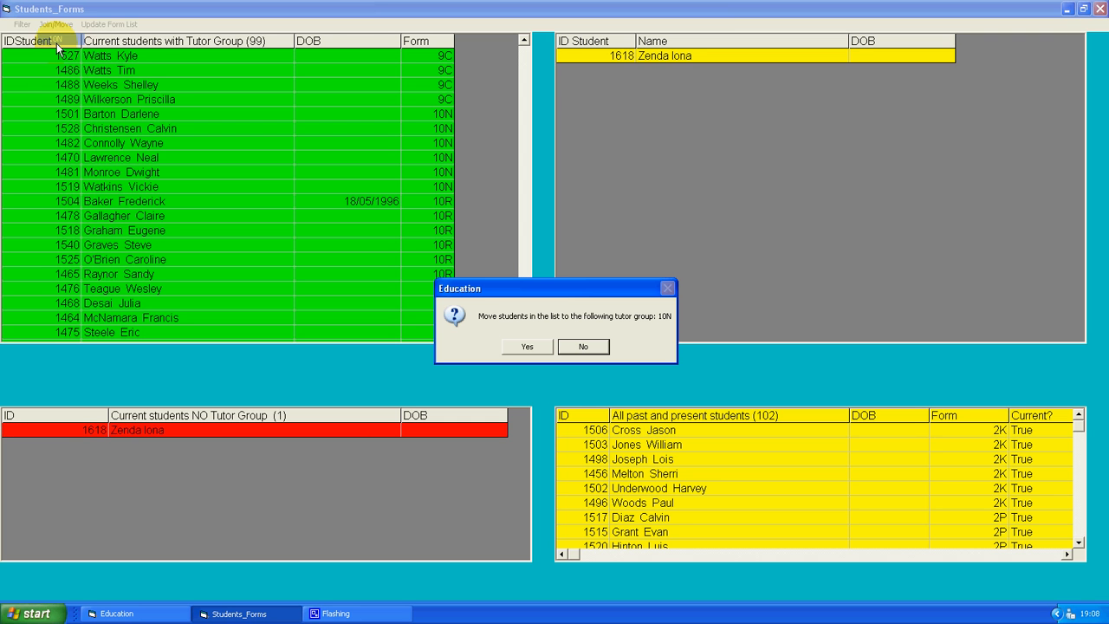
click(527, 347)
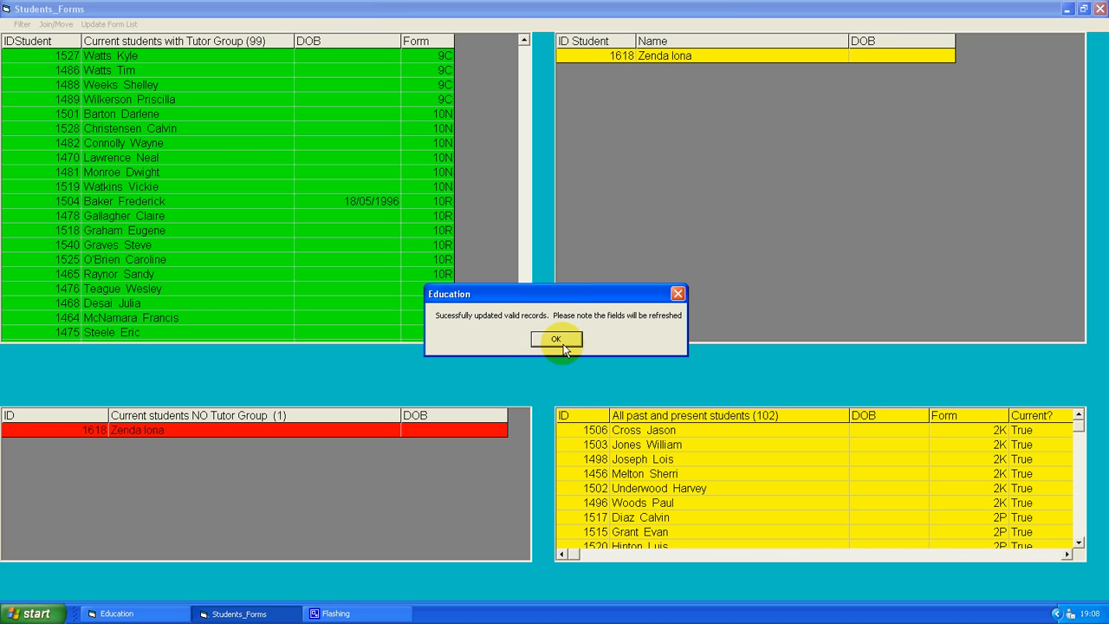
click(562, 343)
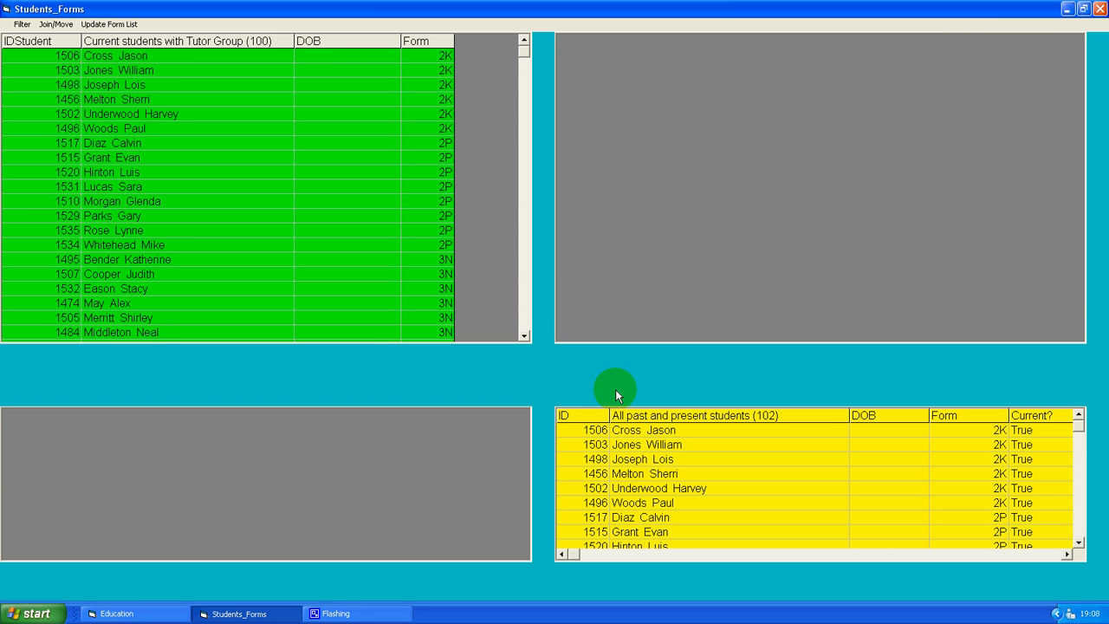
Look through the 3N, 4B, 4S and 7B forms in the list of current students with a tutor group
click(524, 336)
click(525, 338)
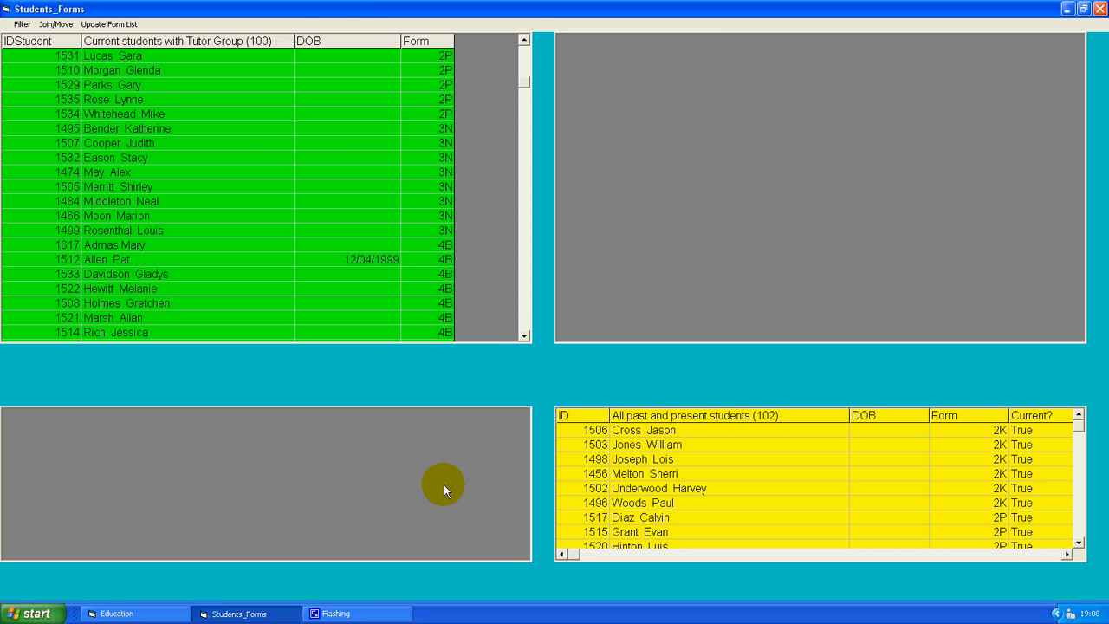
click(524, 336)
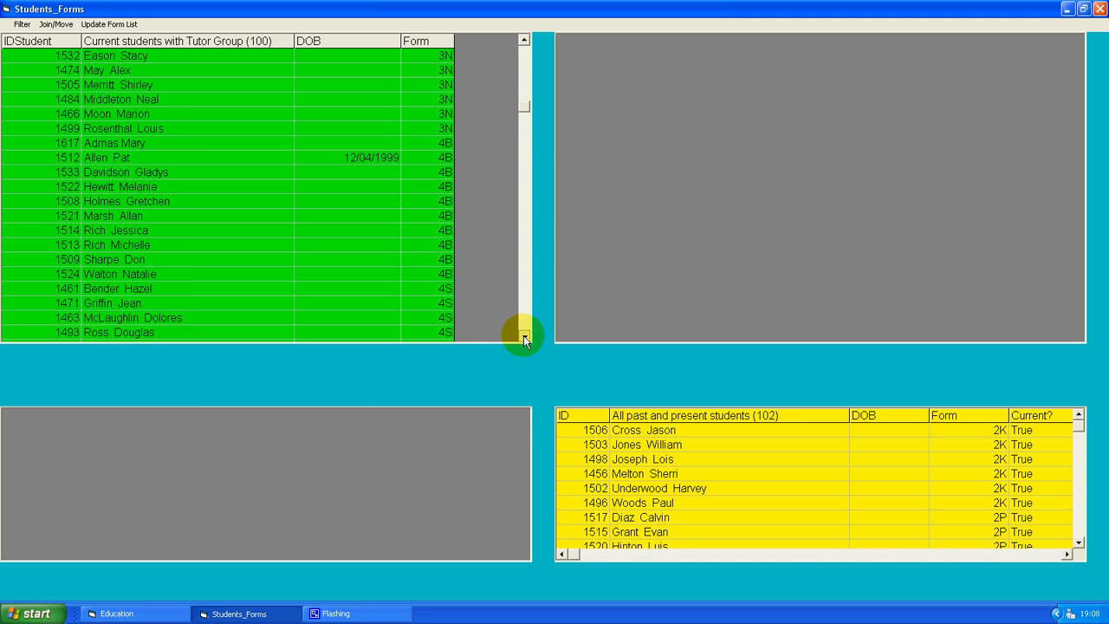
click(524, 336)
click(524, 336)
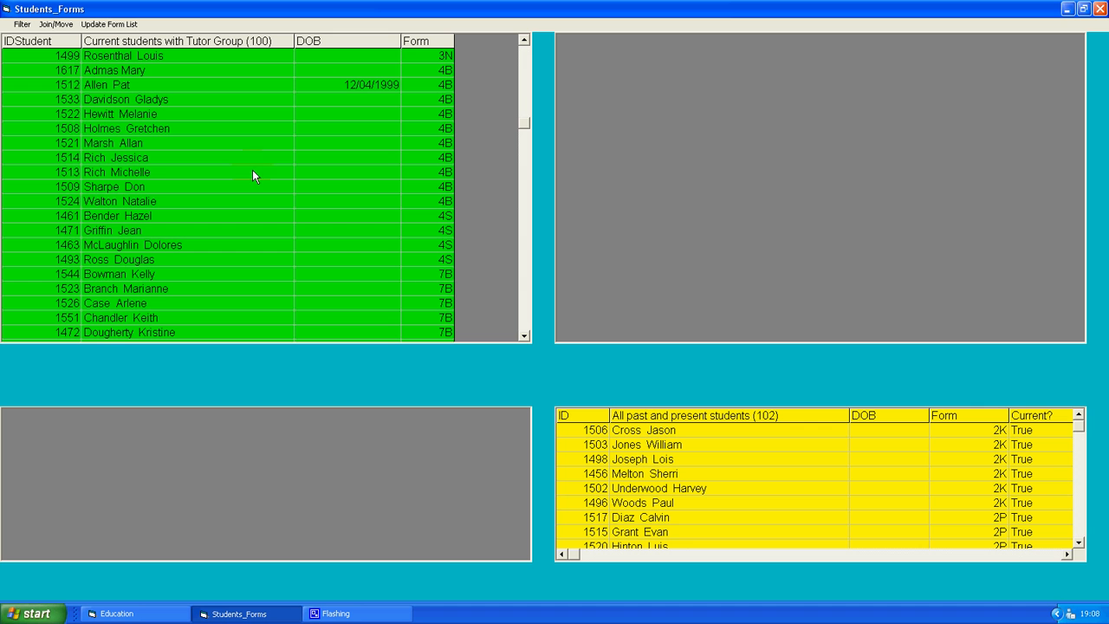
click(524, 337)
click(525, 336)
click(524, 336)
click(524, 336)
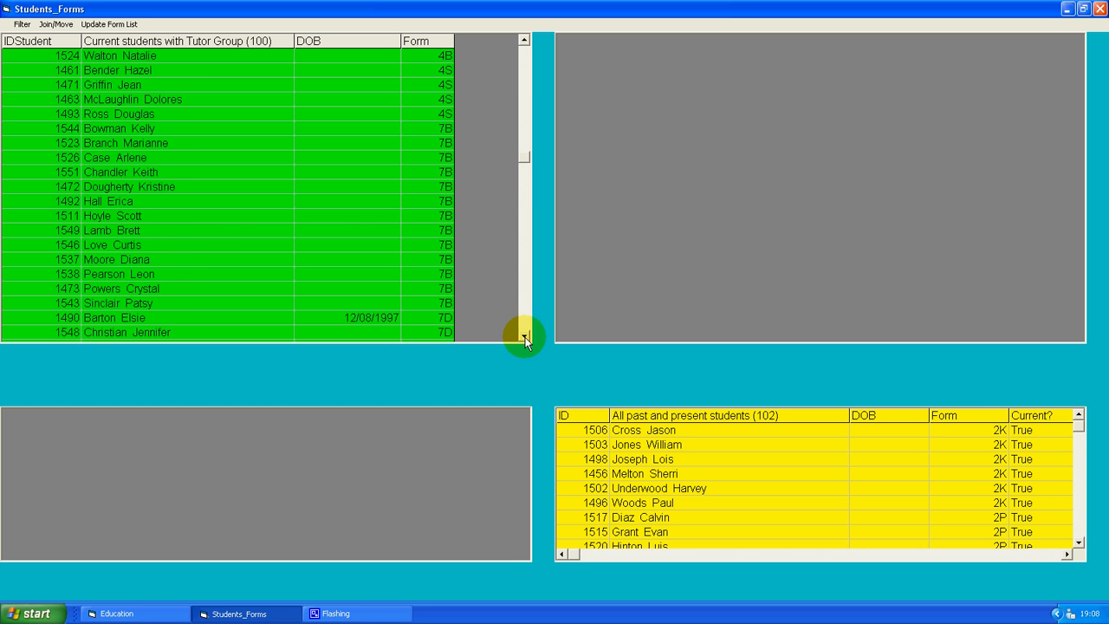
Move the first and fifth students of form 7D together into tutor group 7B
click(524, 336)
click(524, 336)
click(524, 336)
click(525, 336)
click(524, 336)
click(525, 337)
click(524, 336)
click(524, 336)
click(524, 337)
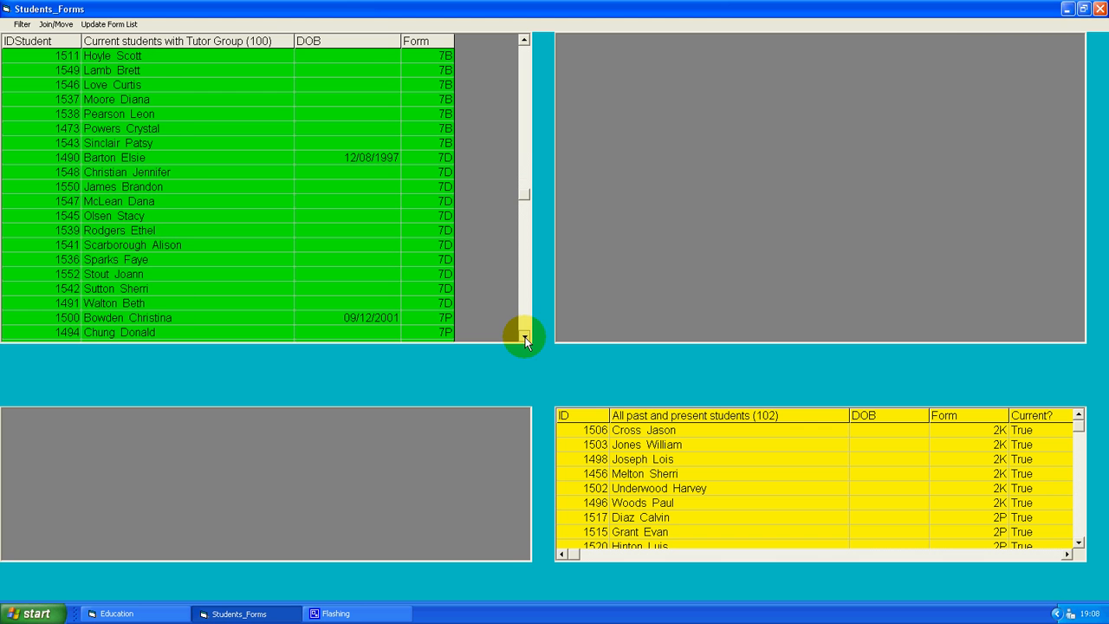
click(109, 161)
click(131, 216)
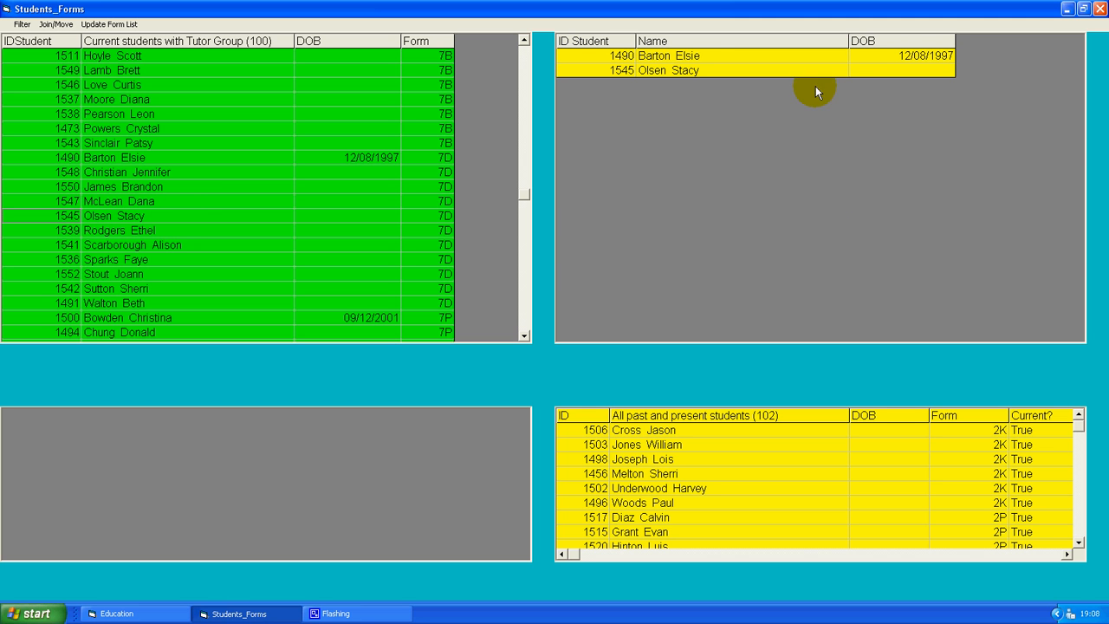
click(55, 24)
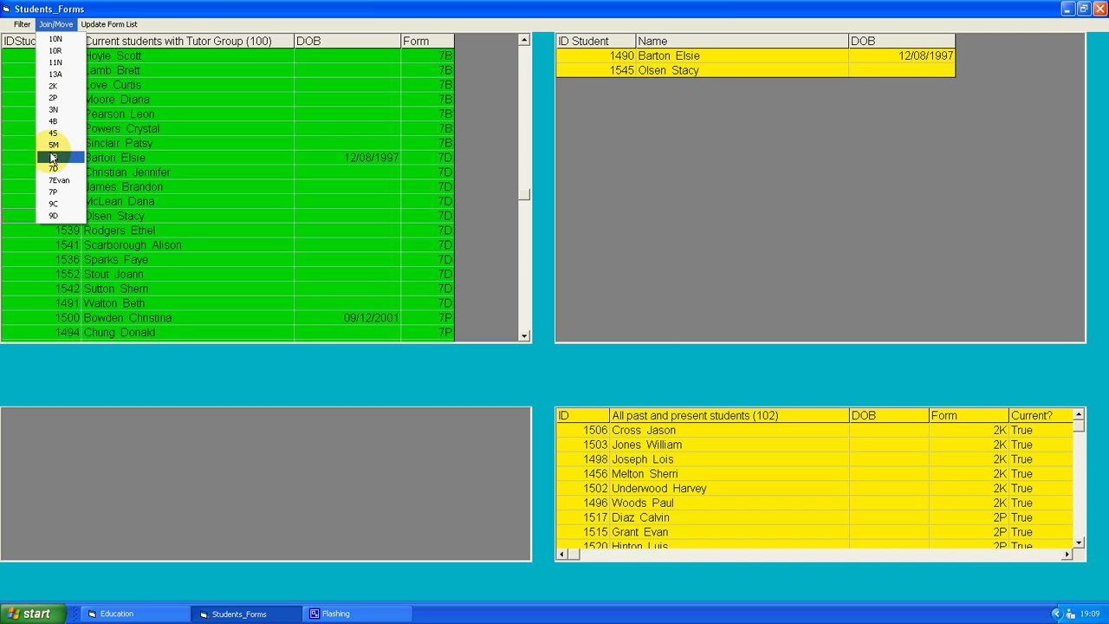
click(53, 159)
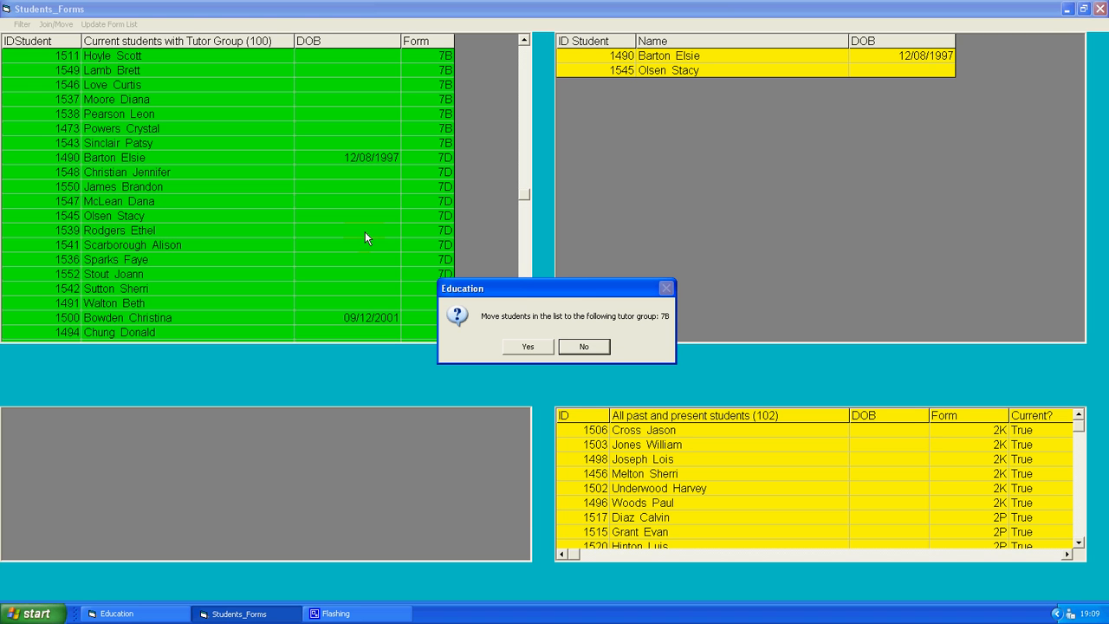
click(529, 348)
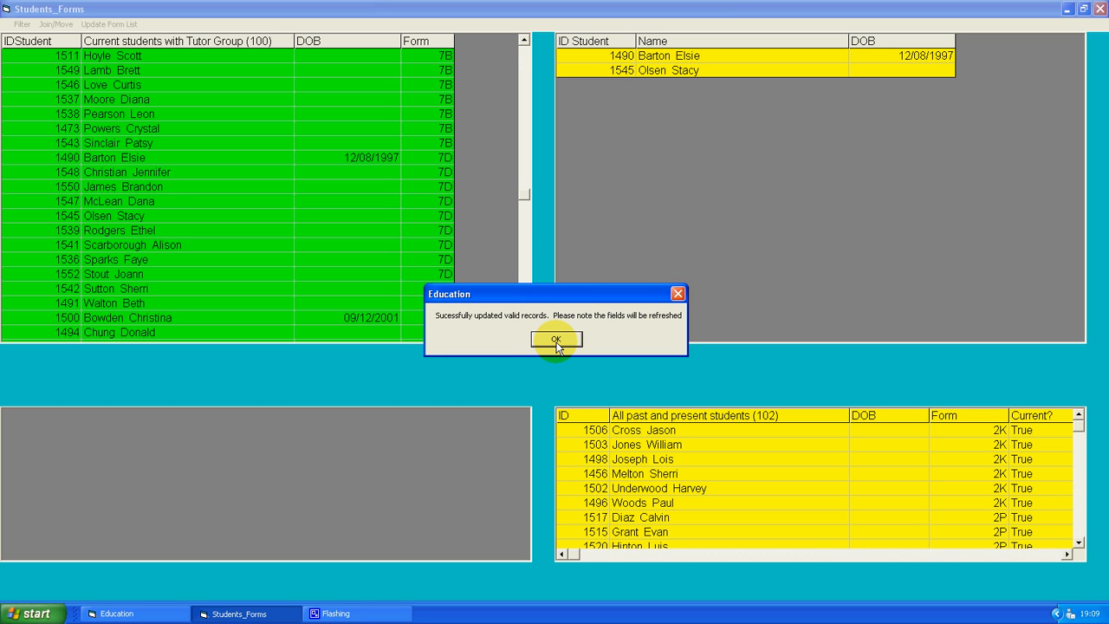
click(555, 340)
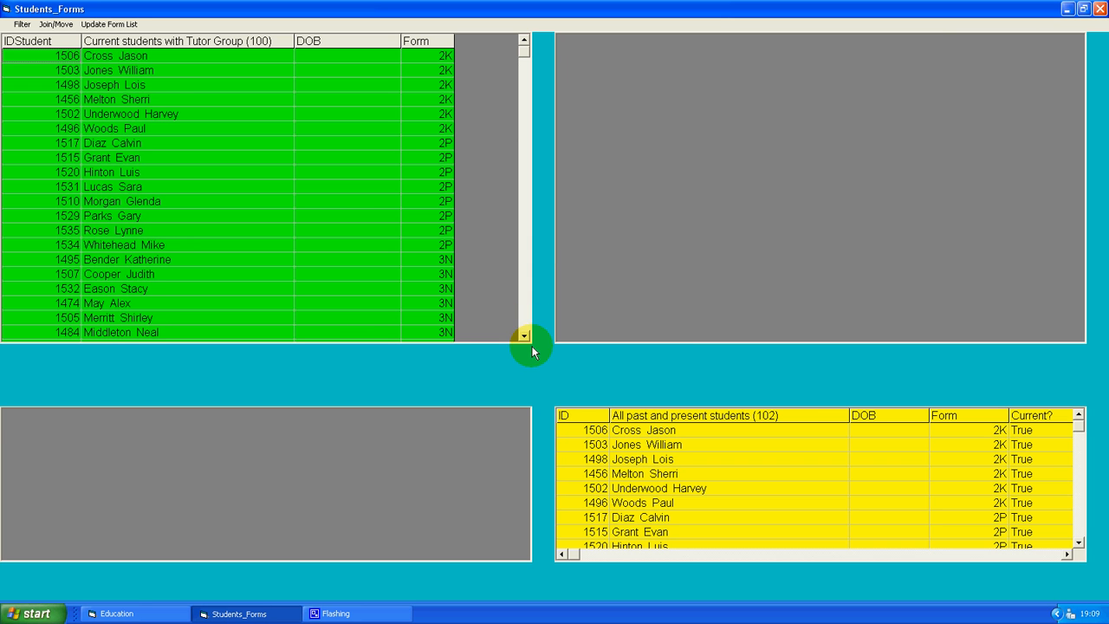
Check form 7B in the list of current students for the two students moved from 7D
click(524, 338)
click(524, 337)
click(524, 337)
click(524, 337)
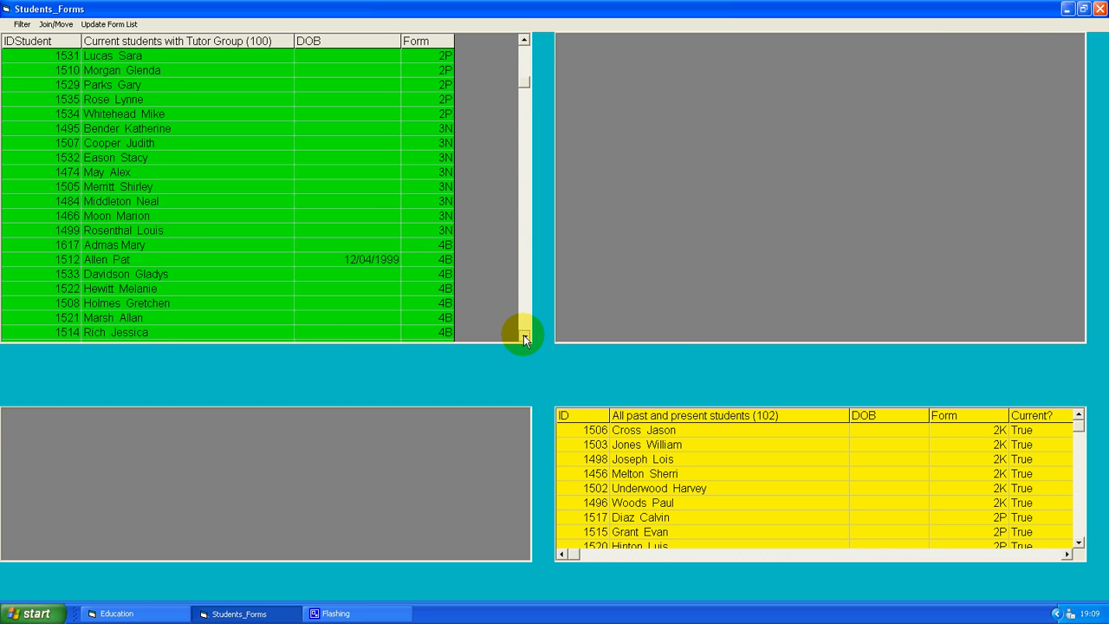
click(524, 337)
double_click(524, 337)
double_click(525, 338)
click(524, 337)
double_click(524, 337)
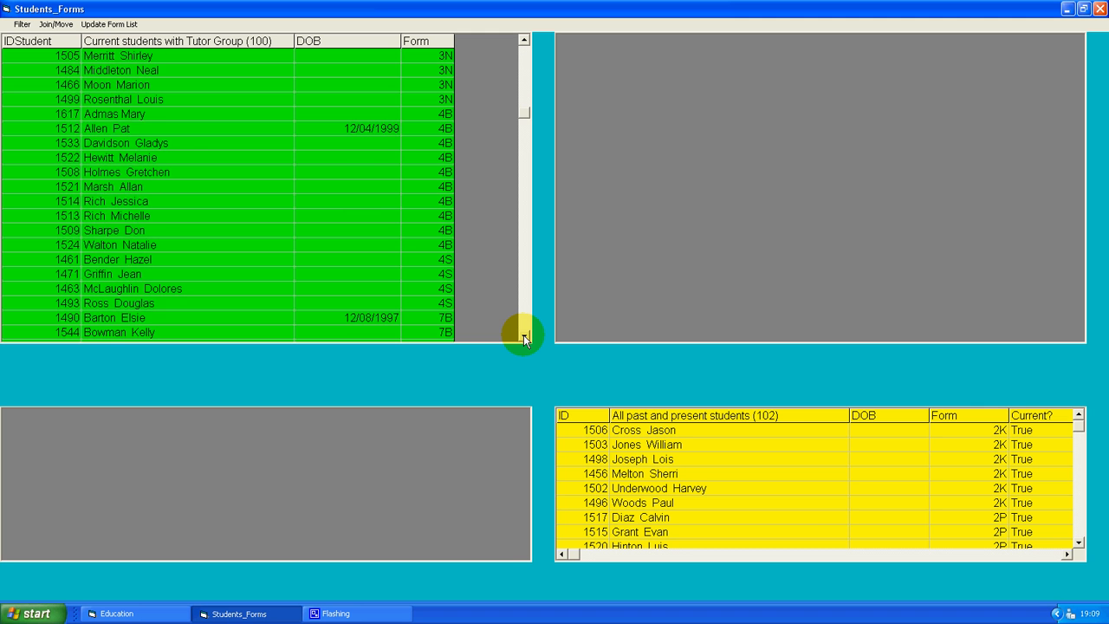
double_click(524, 337)
double_click(525, 337)
double_click(525, 337)
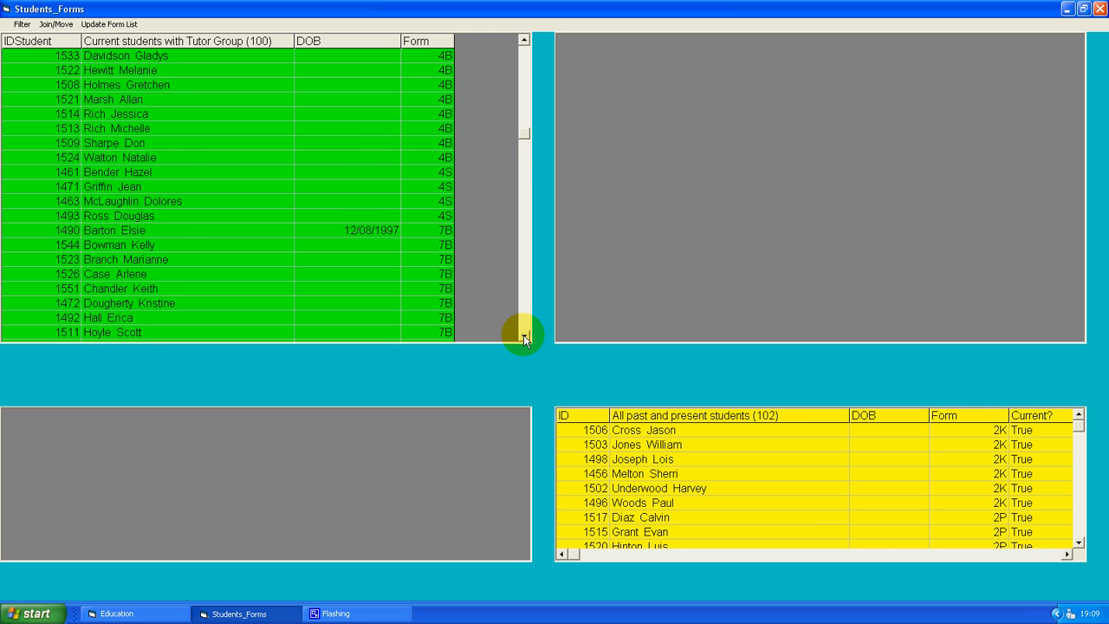
click(524, 337)
click(524, 337)
click(524, 337)
double_click(524, 337)
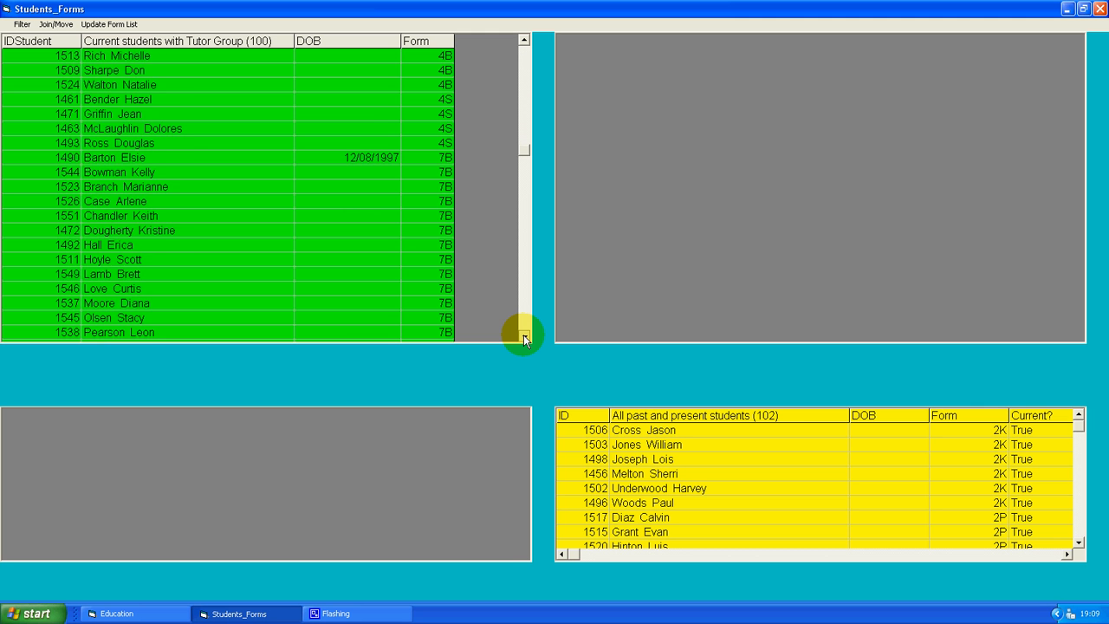
click(524, 338)
click(524, 337)
click(524, 337)
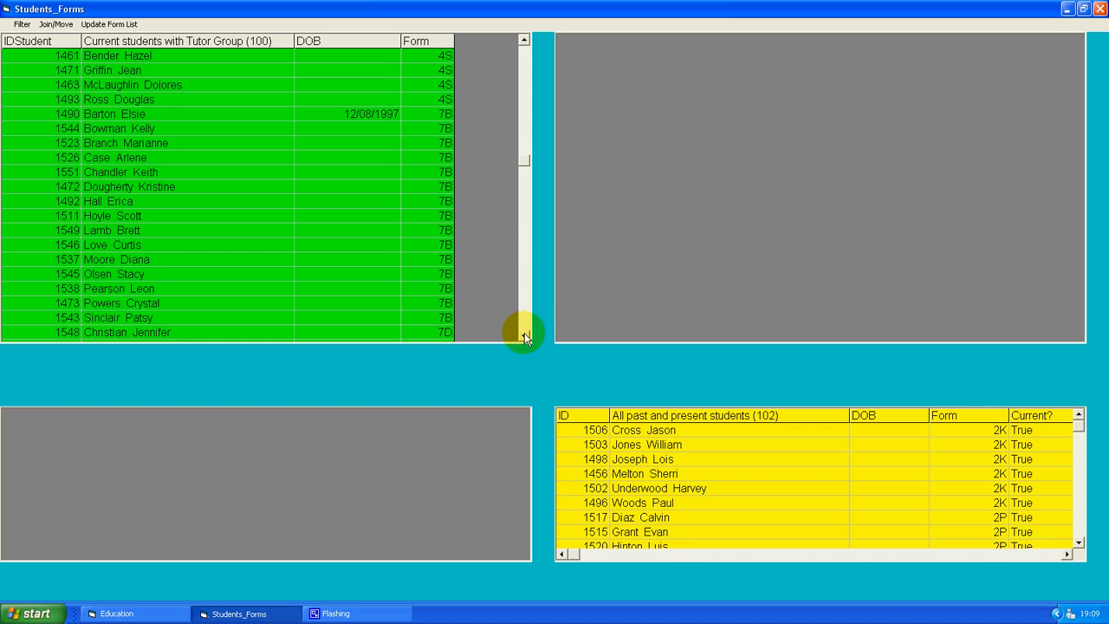
Move the third student of form 7P into tutor group 7Evan
drag(524, 334, 524, 334)
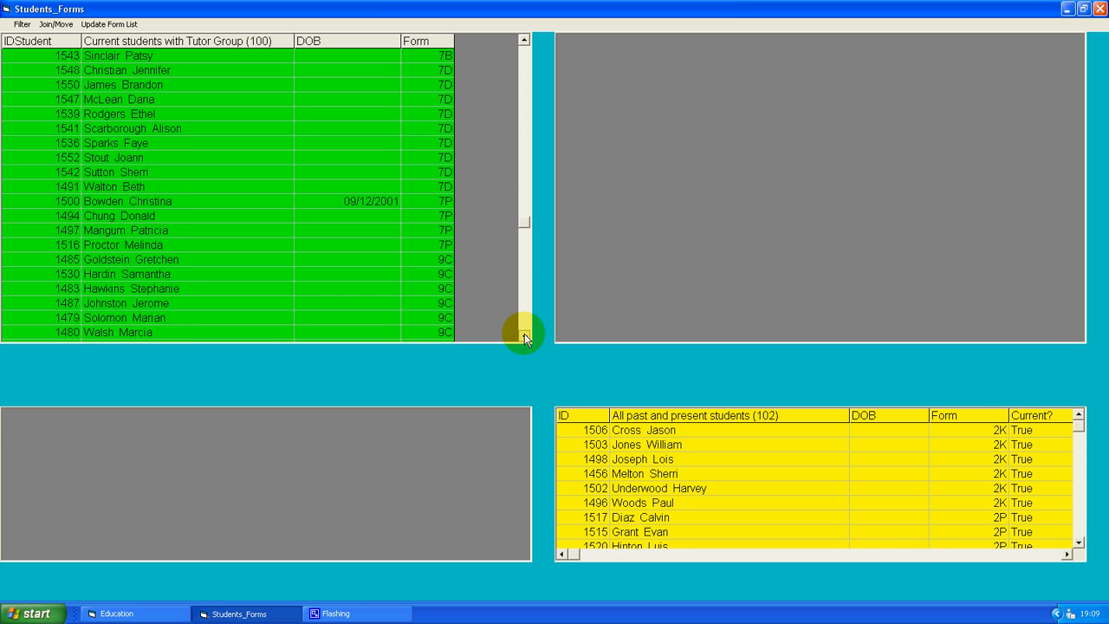
click(162, 231)
click(56, 25)
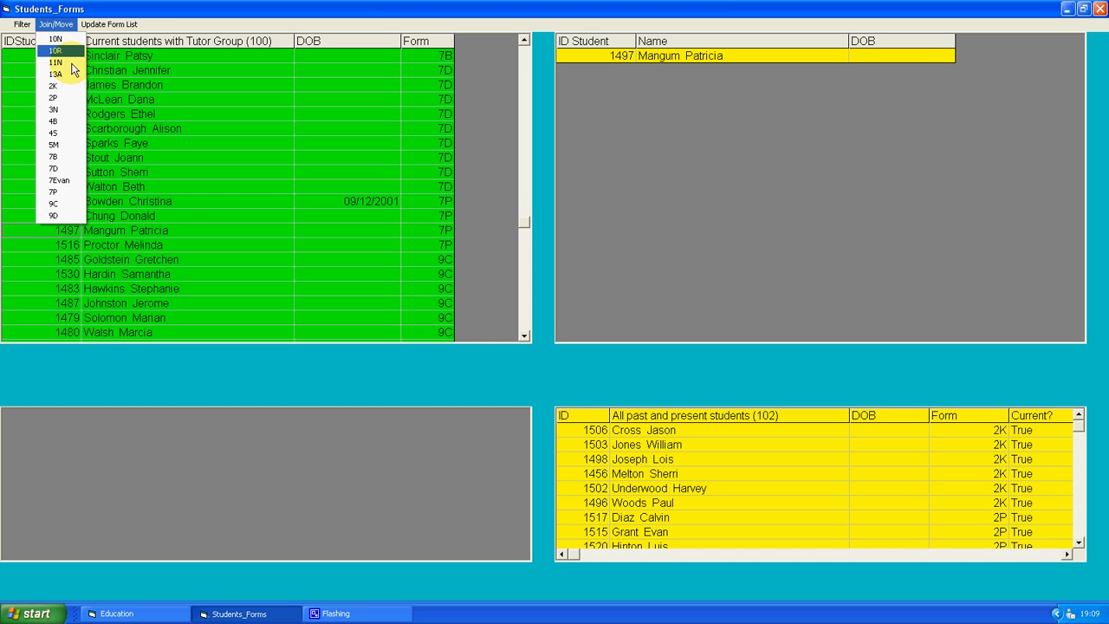
click(57, 182)
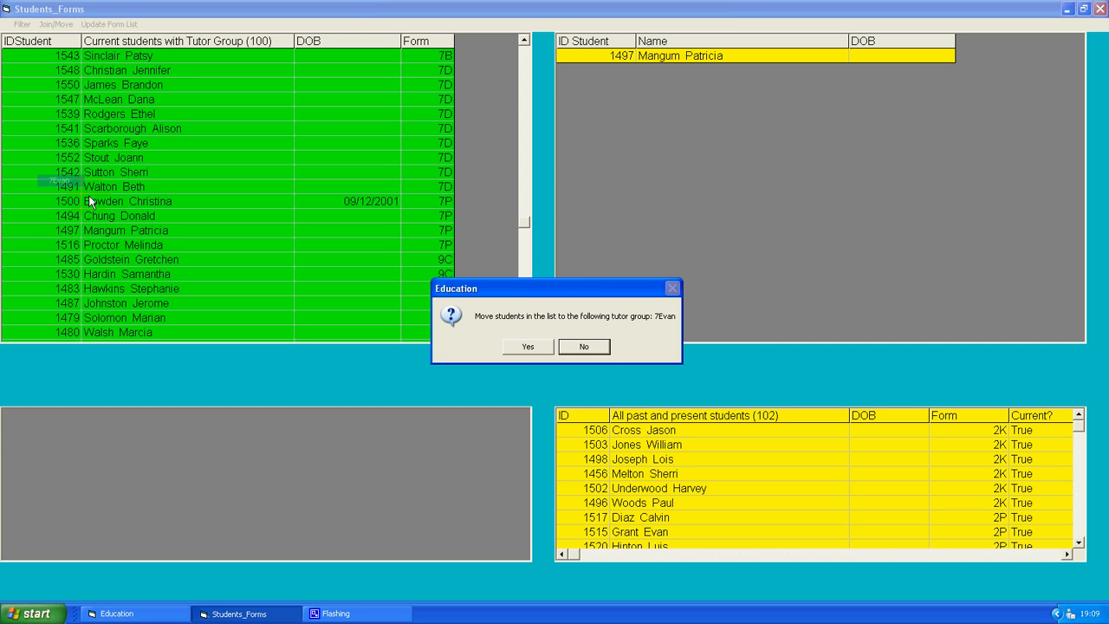
click(522, 349)
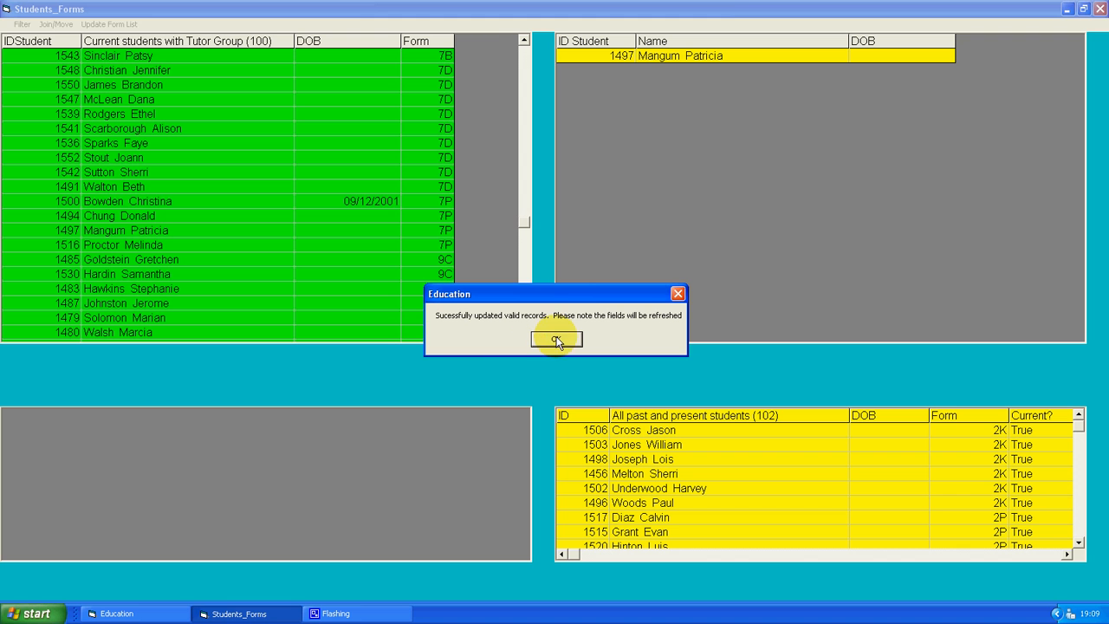
click(555, 337)
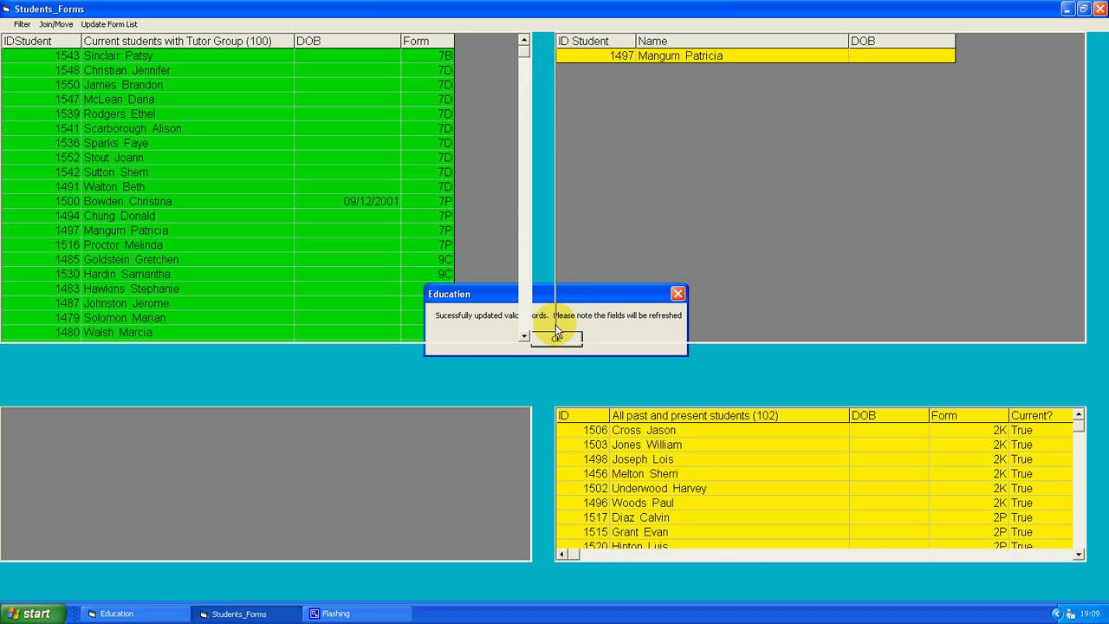
click(556, 331)
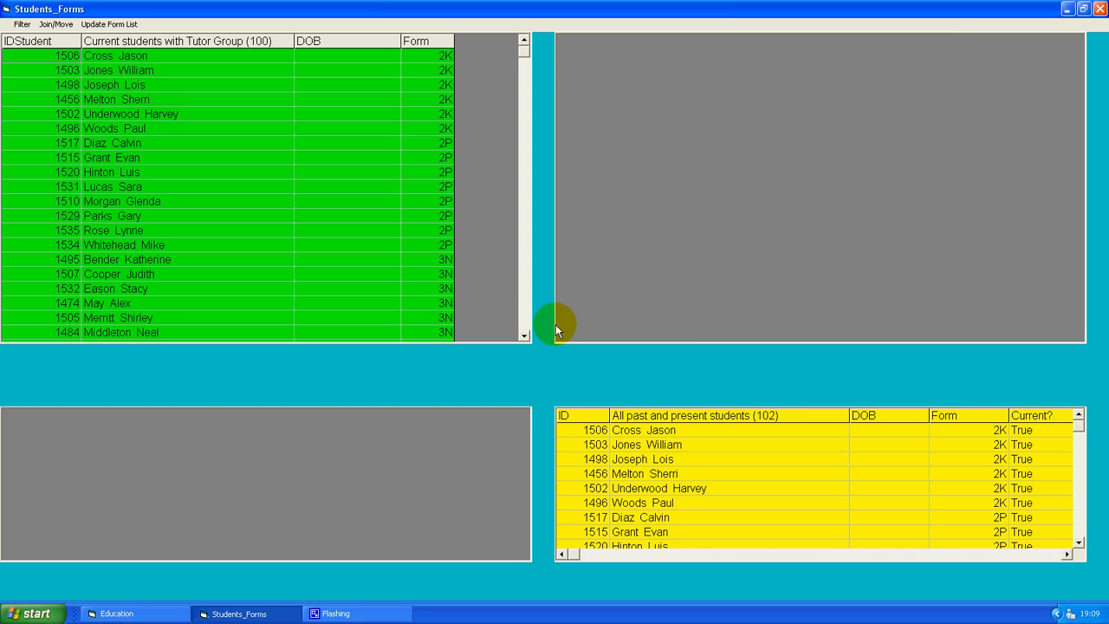
Check the 7Evan entry in the list of current students and close the student forms window
drag(524, 337, 525, 336)
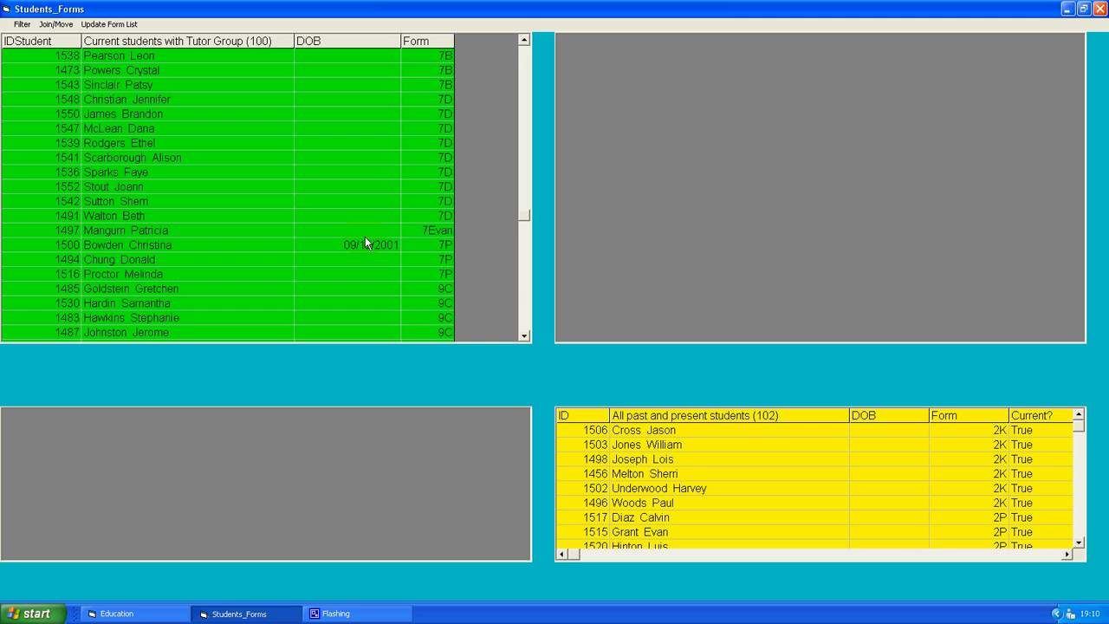
click(474, 243)
click(1100, 8)
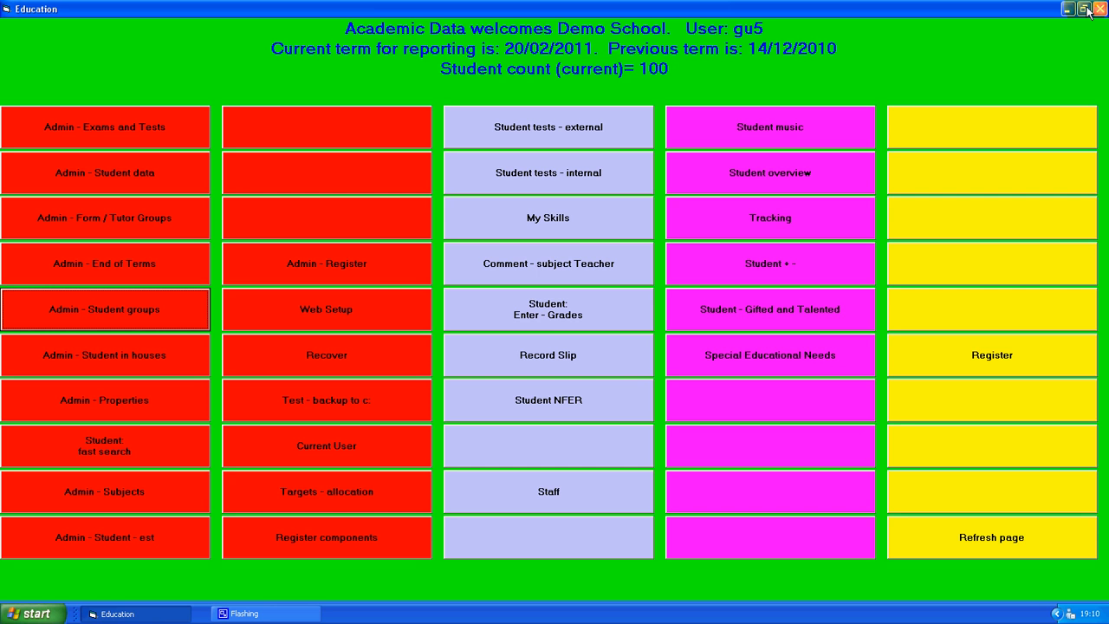